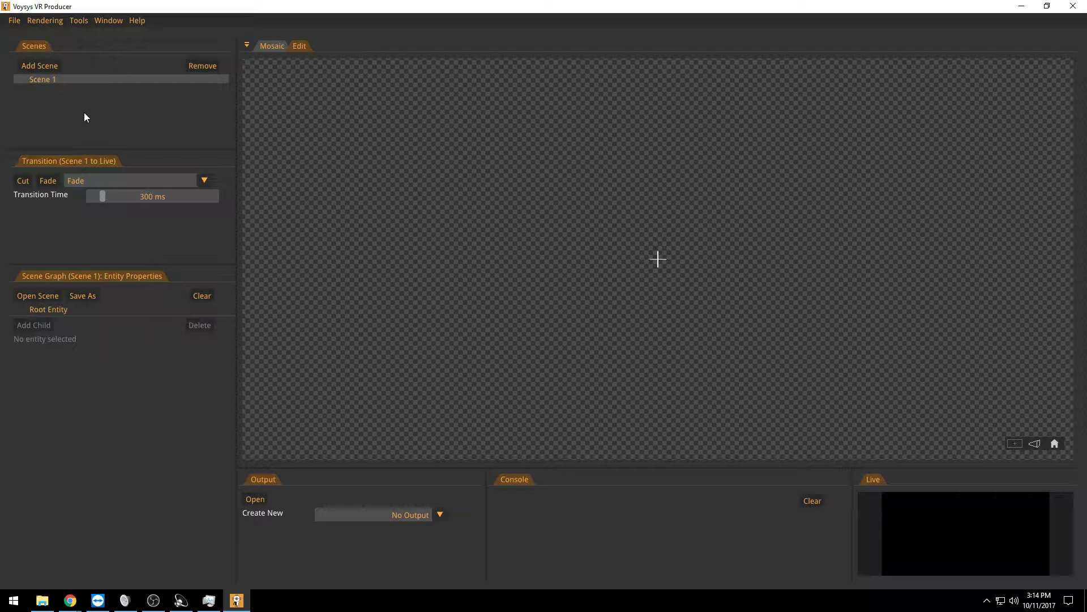
- Add a second scene and load the Magnus S1 SDI calibration from 360 camera calibrations into Scene 1
click(53, 65)
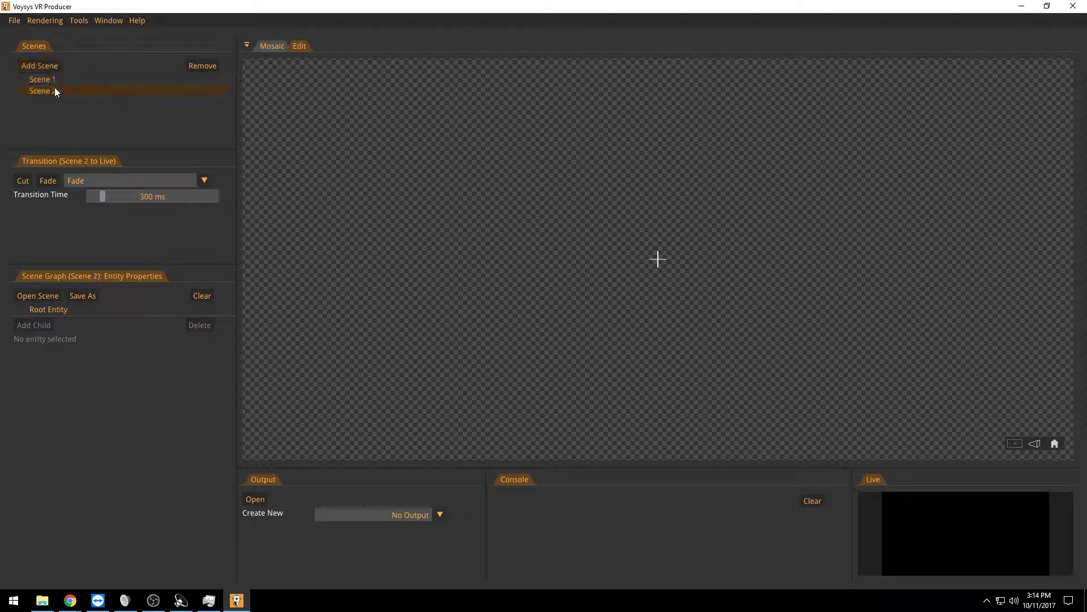
click(49, 79)
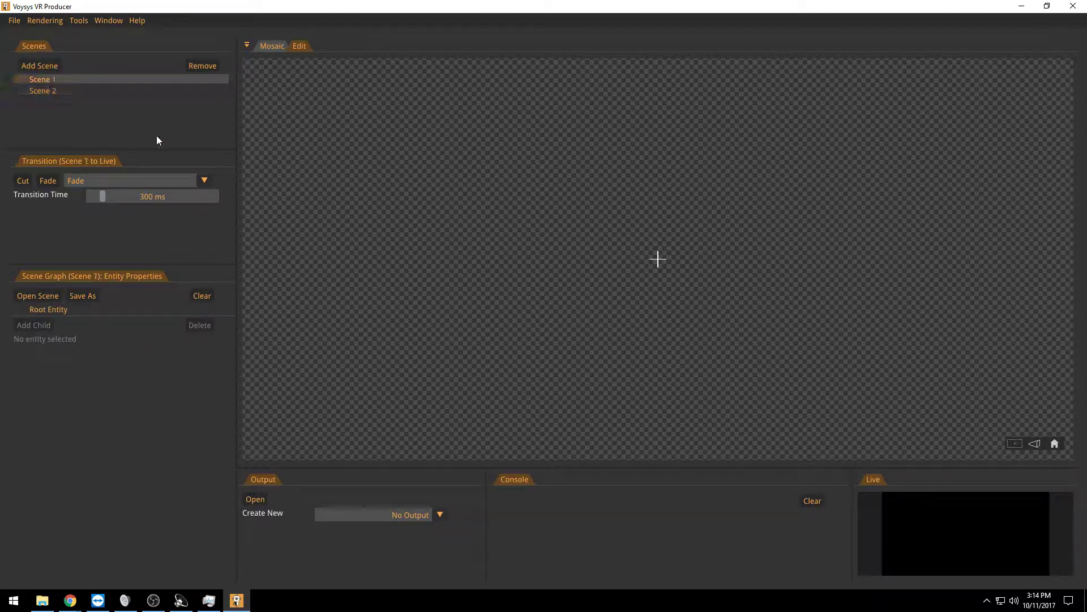
click(56, 297)
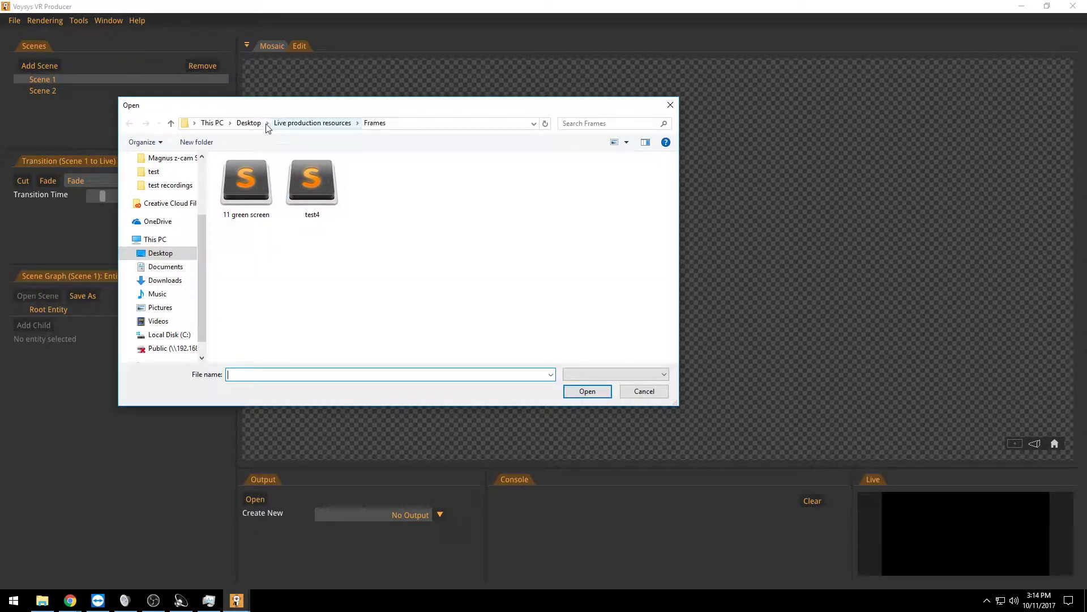
click(282, 124)
click(264, 193)
double_click(264, 192)
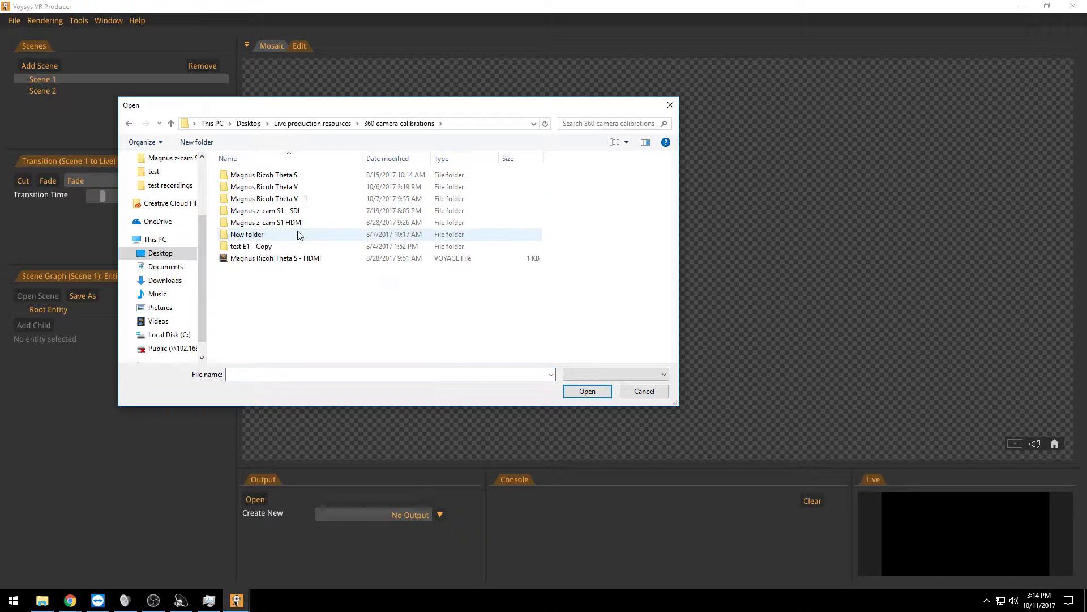
double_click(271, 211)
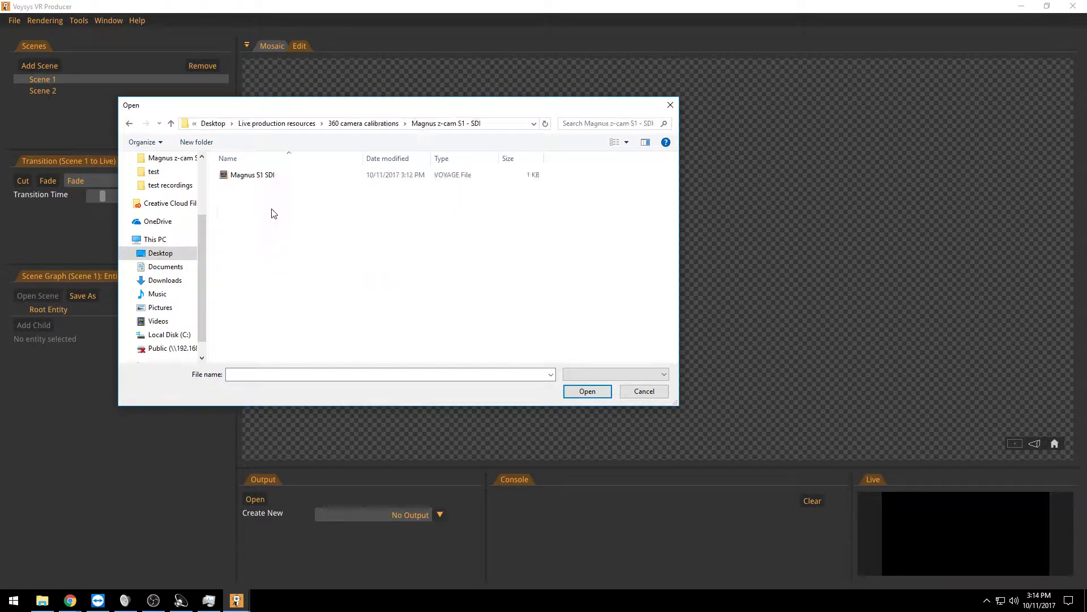
double_click(255, 178)
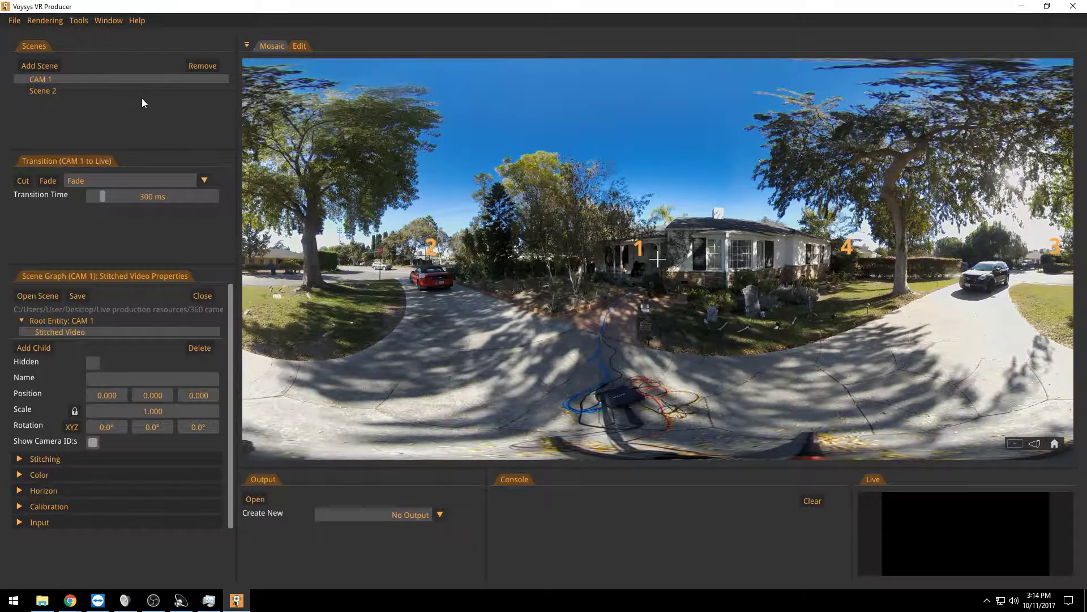
- Load the Magnus Ricoh Theta S 2nd calibration file into Scene 2
click(52, 89)
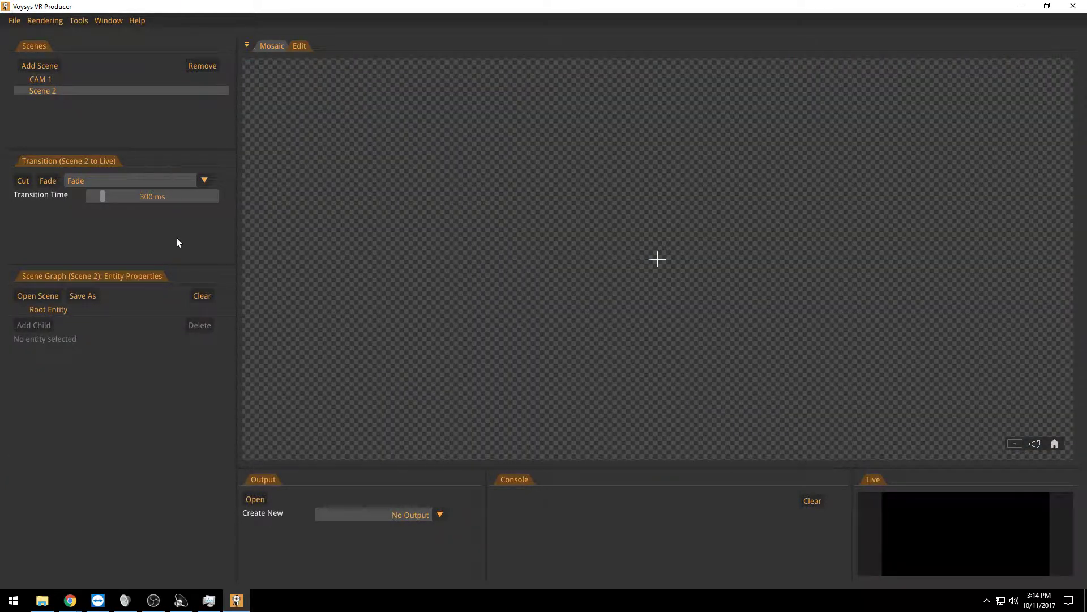
click(46, 296)
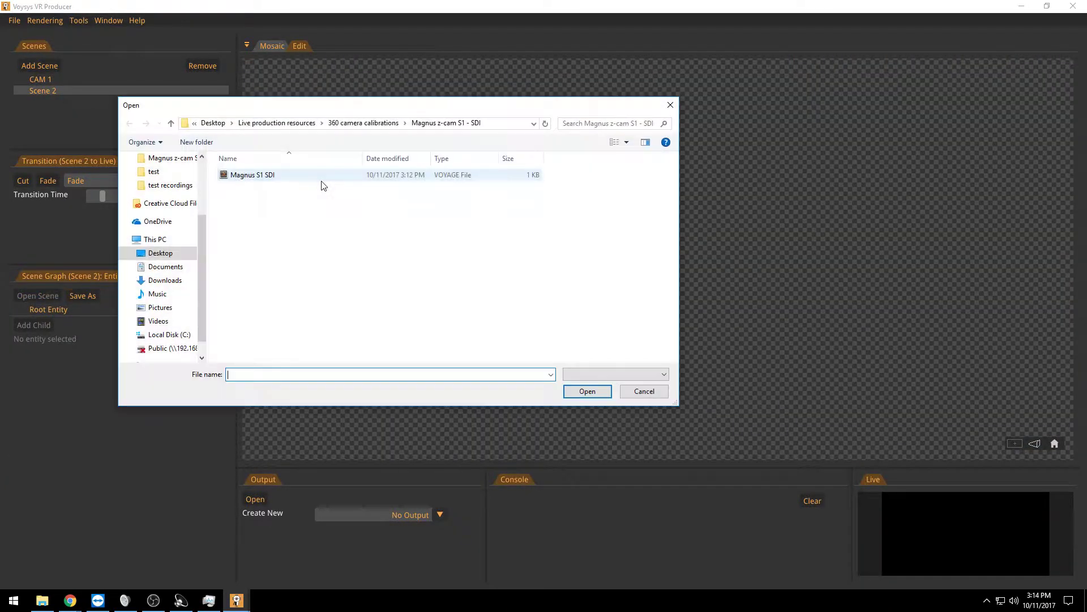
click(363, 124)
double_click(286, 177)
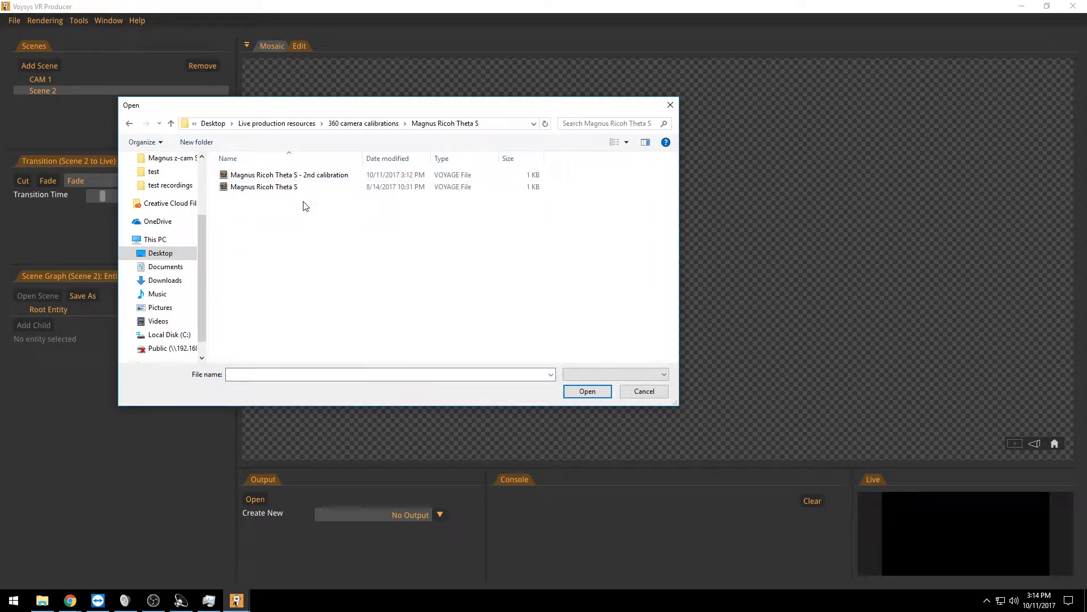
double_click(281, 175)
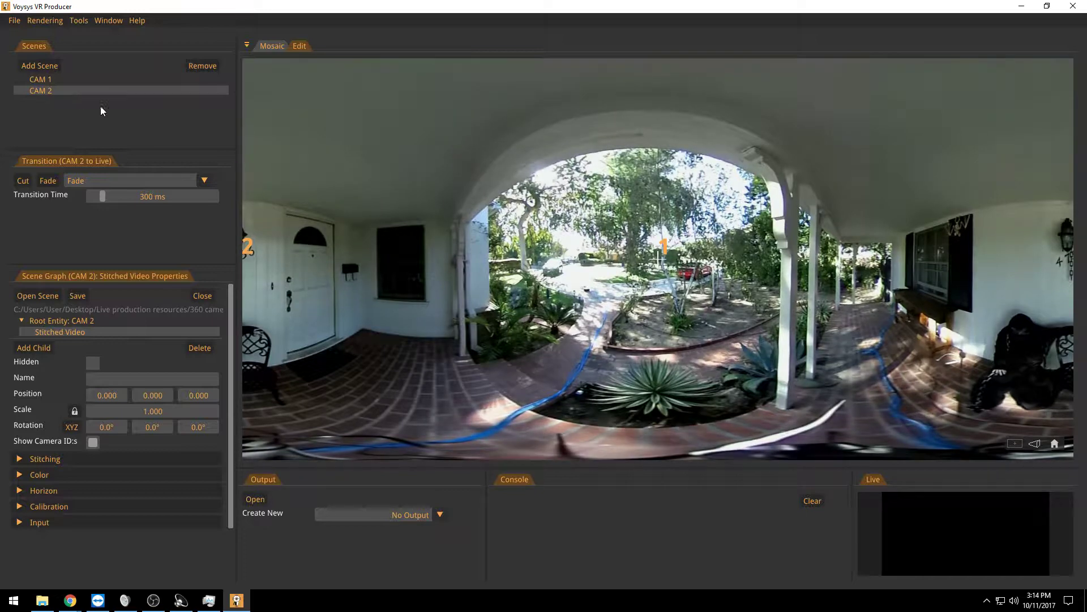
- Add Scene 3 and Scene 4, and select Scene 3 for editing
click(43, 69)
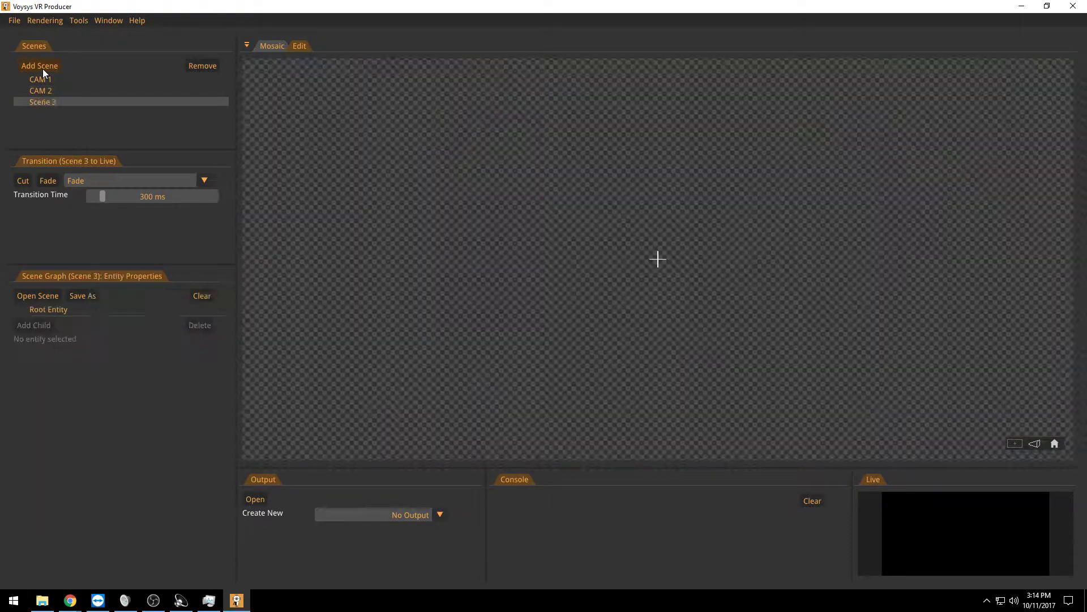
click(43, 70)
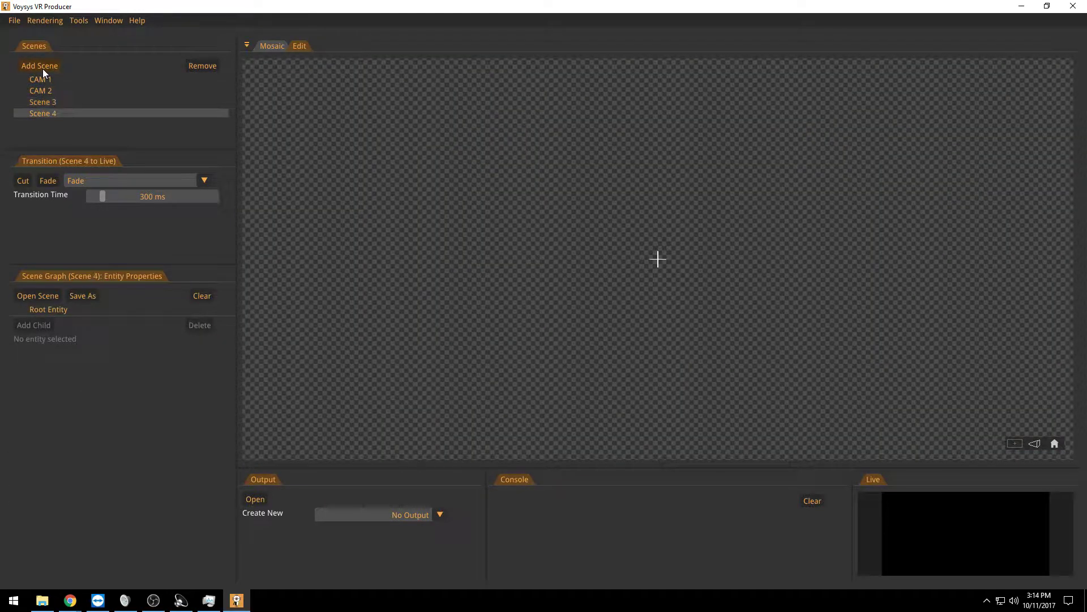
click(52, 103)
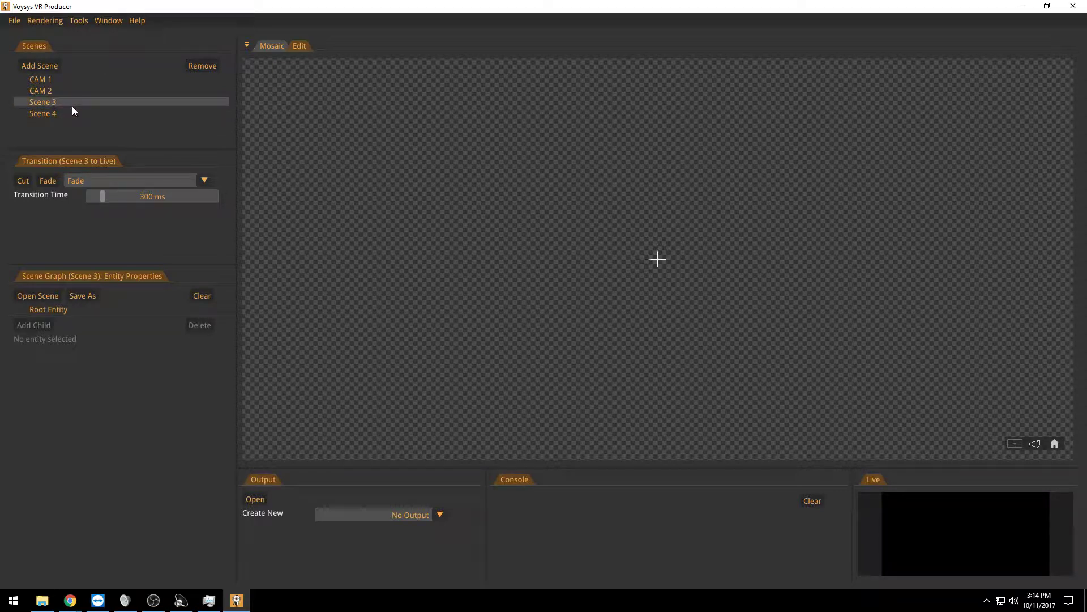
- Save Scene 3 as test3.voyage in Desktop > Live productions > test, replacing the old file
click(84, 295)
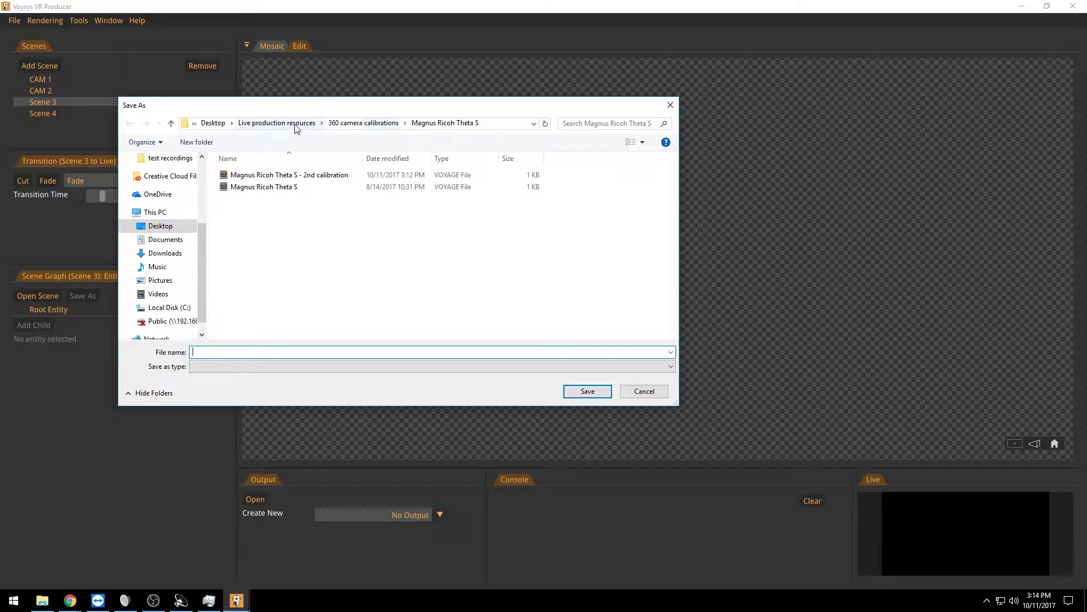
click(214, 123)
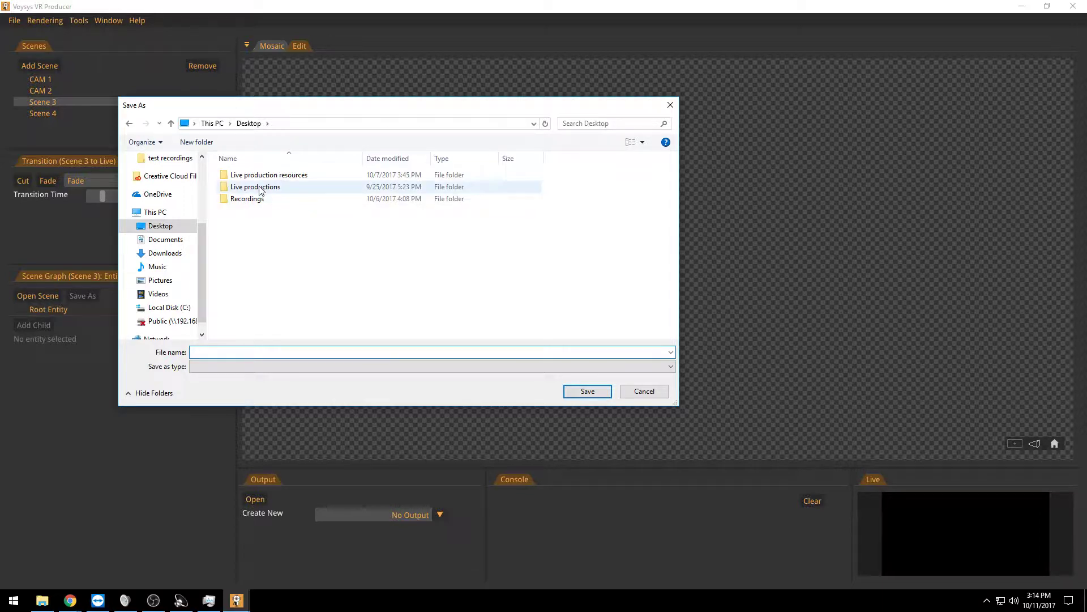
double_click(248, 187)
scroll(274, 284, down, 2)
double_click(258, 275)
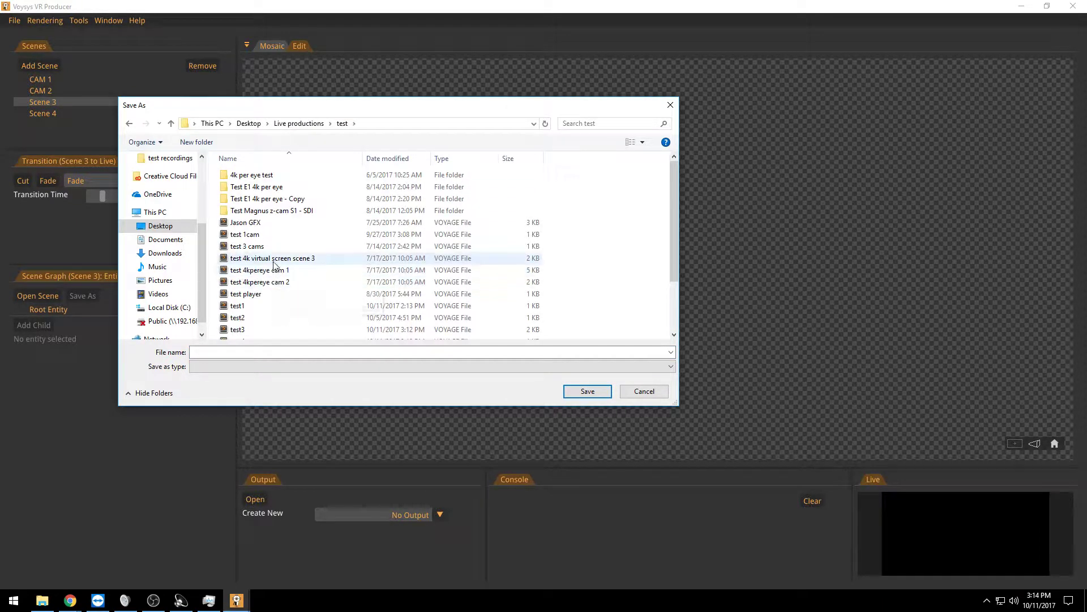
scroll(271, 303, down, 1)
click(244, 297)
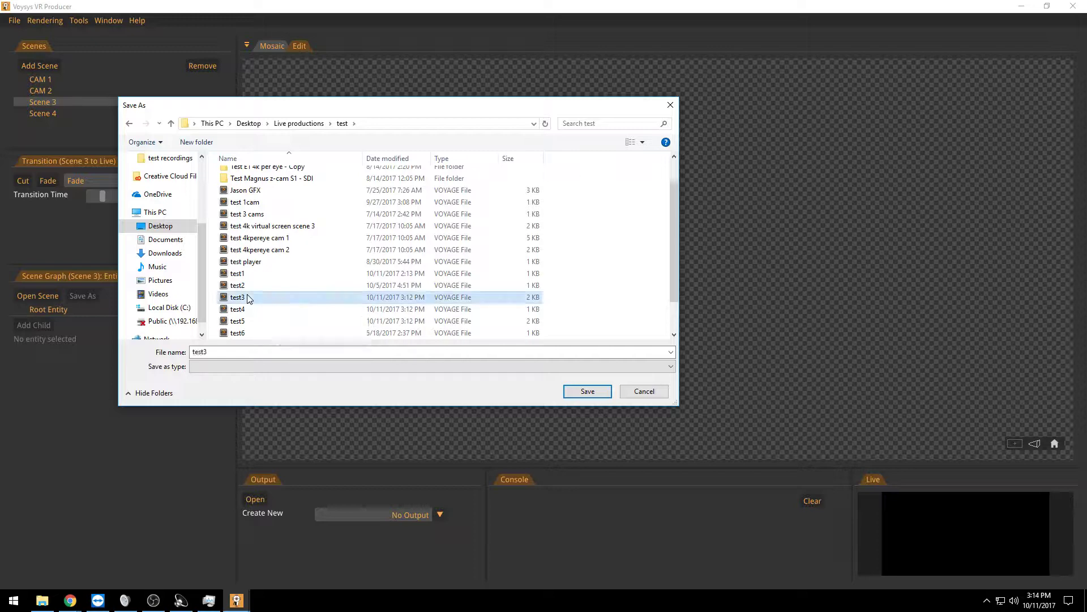
click(587, 392)
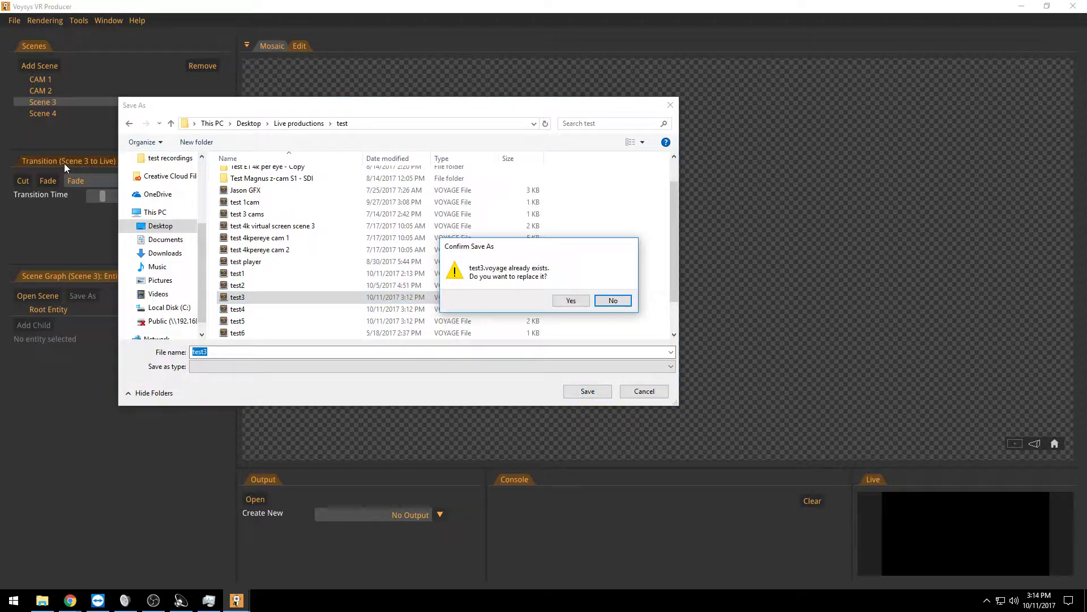
click(560, 305)
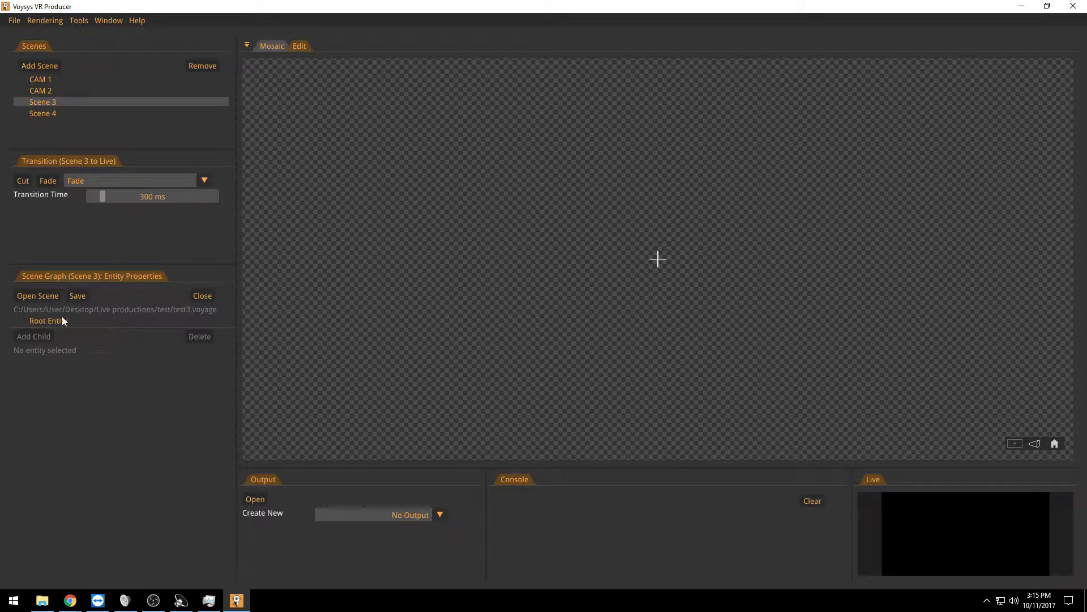
- Add a Scene Mirror child under Scene 3's root entity, mirroring CAM 1
click(47, 321)
click(45, 335)
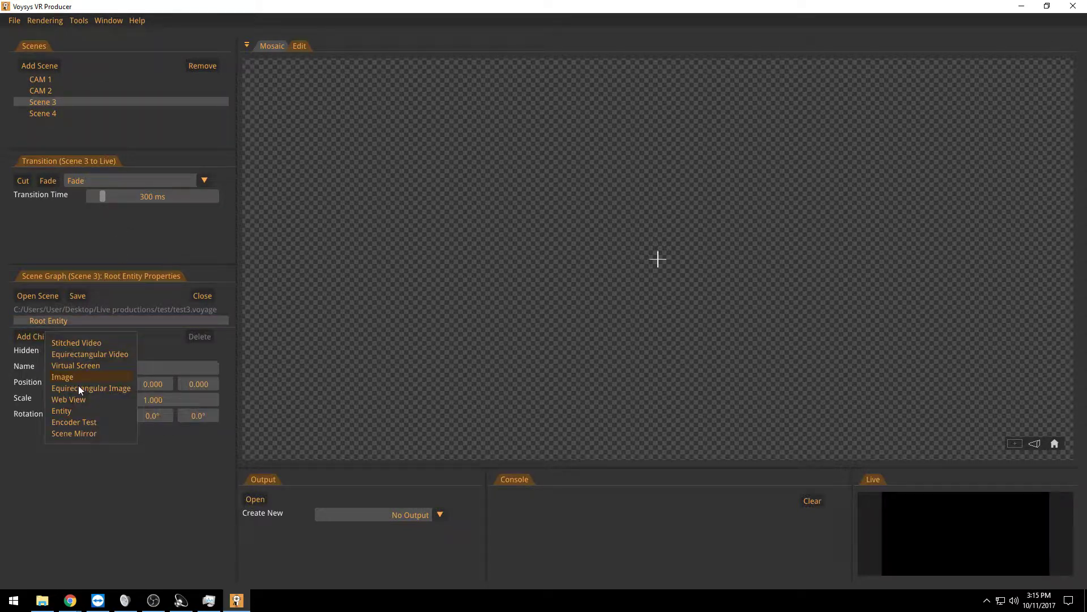
click(79, 435)
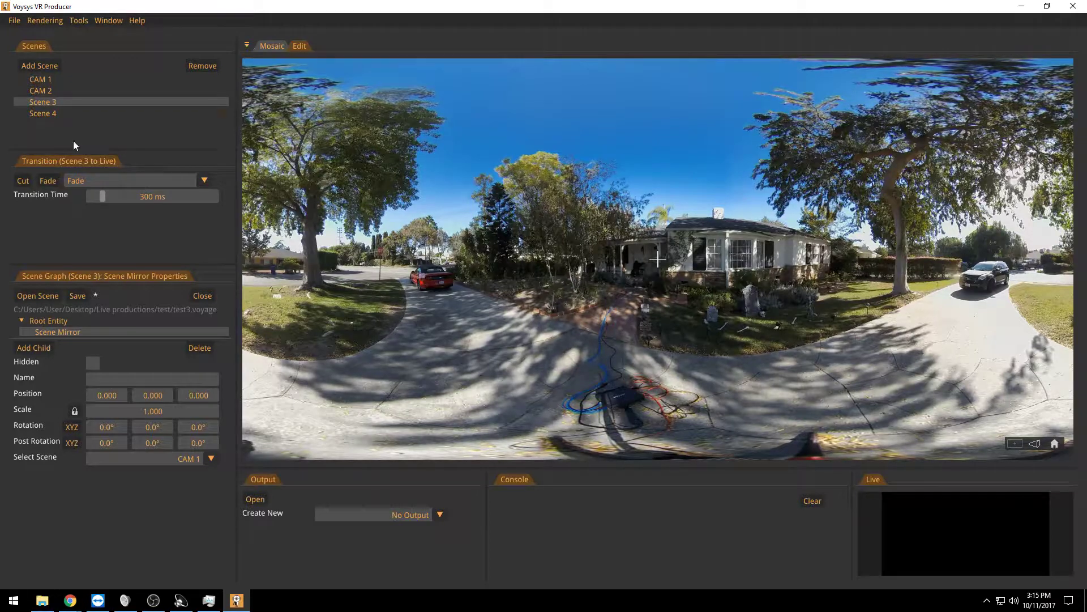
- Select Scene 4 and save it over the existing test4.voyage file
click(50, 113)
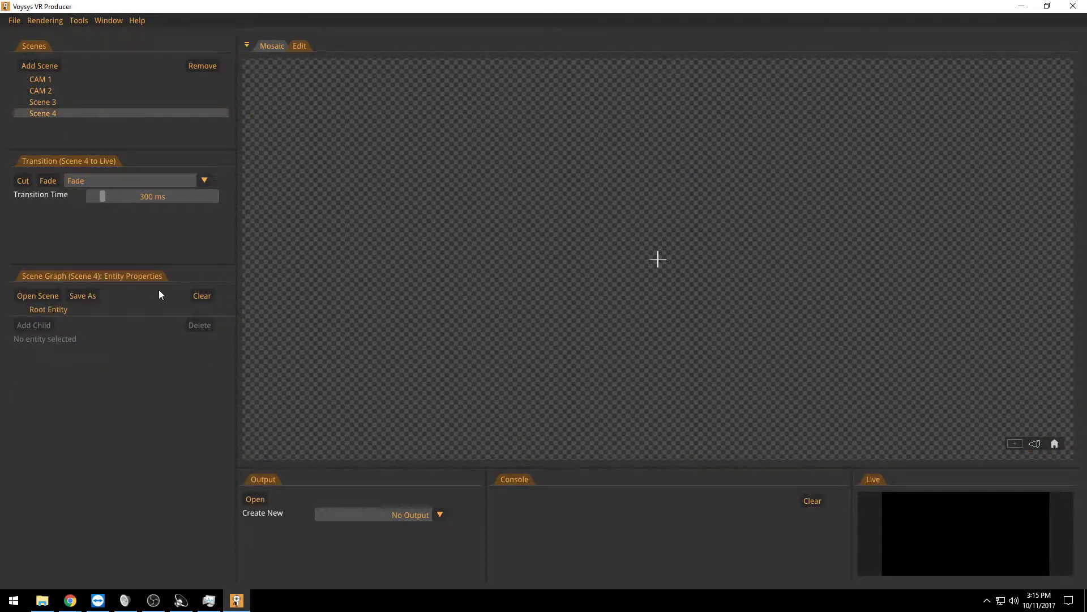
click(90, 296)
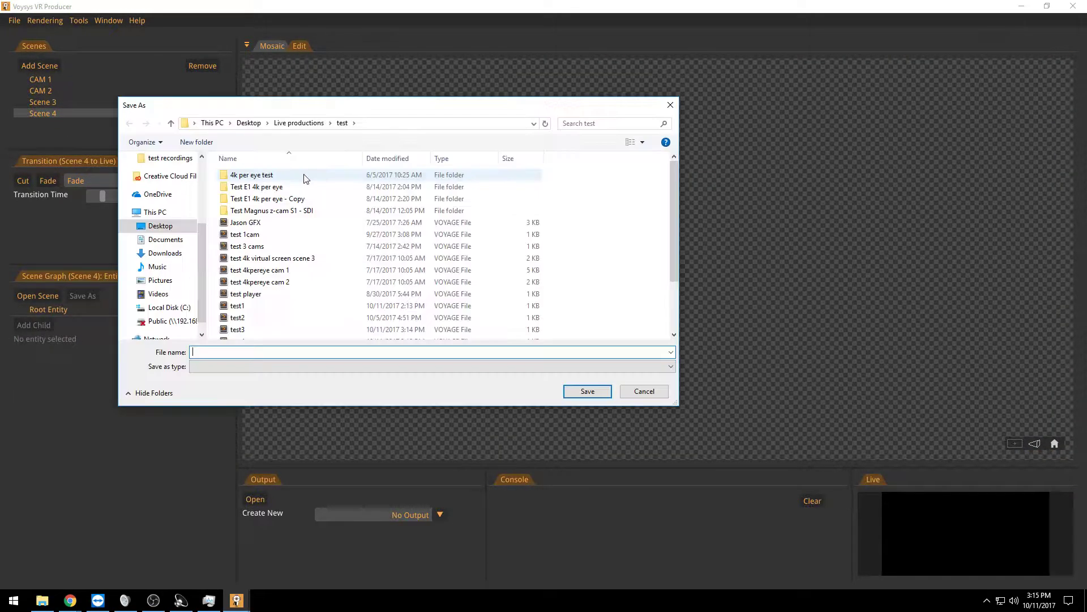
scroll(282, 316, down, 1)
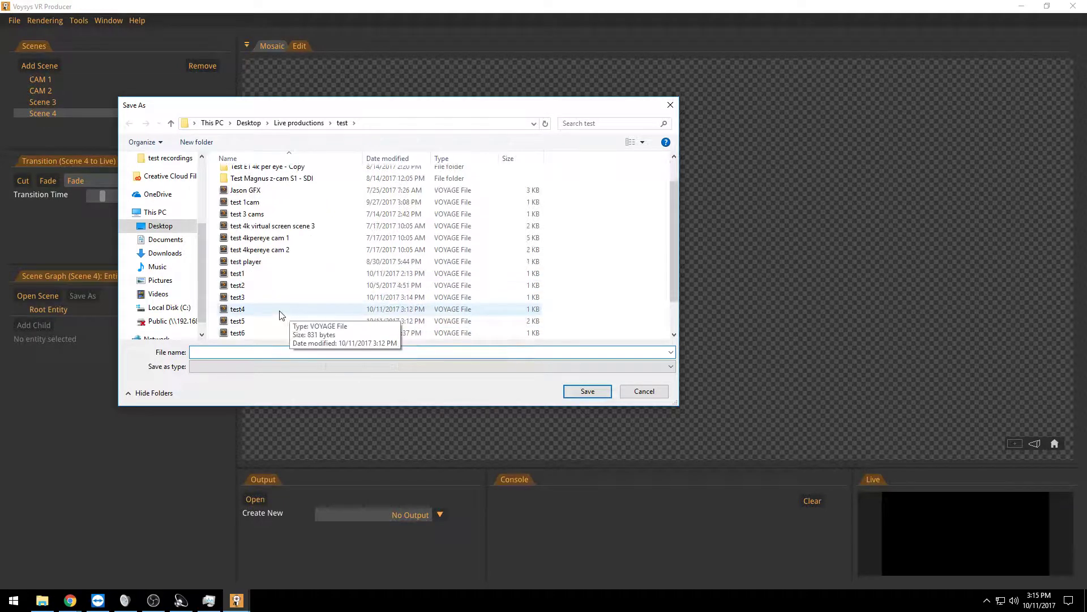
click(238, 309)
click(588, 391)
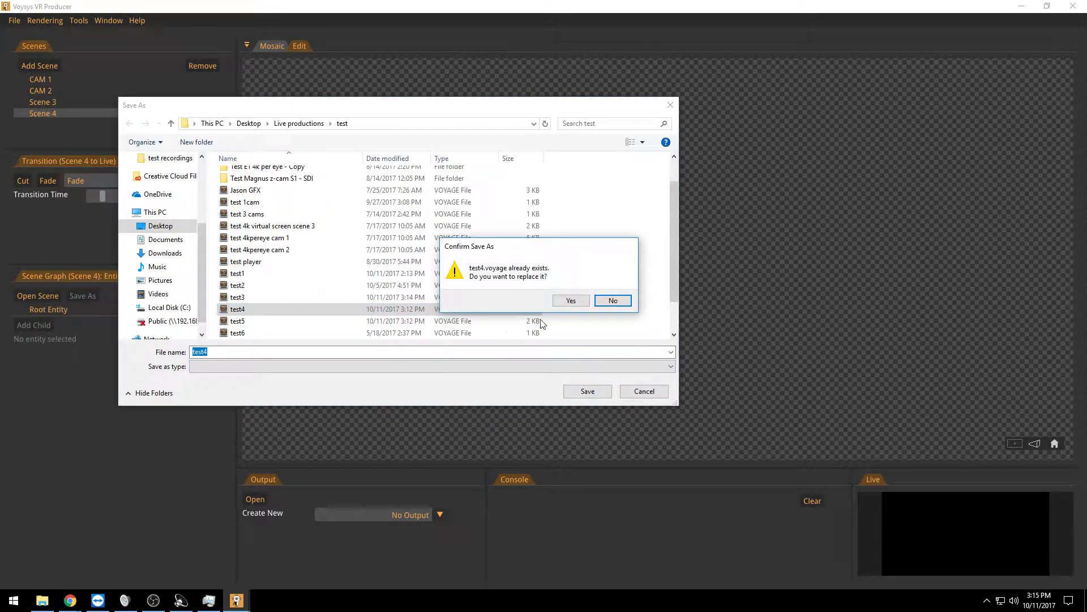
click(571, 300)
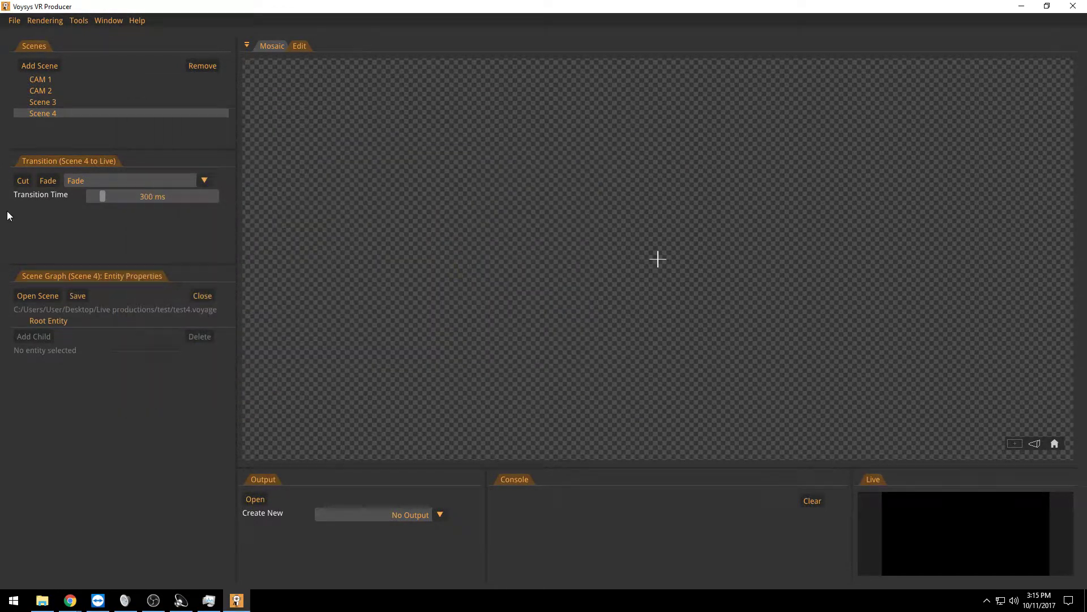
- Give Scene 4 a Scene Mirror set to CAM 2, then add a new Scene 5
click(56, 320)
click(50, 337)
click(73, 436)
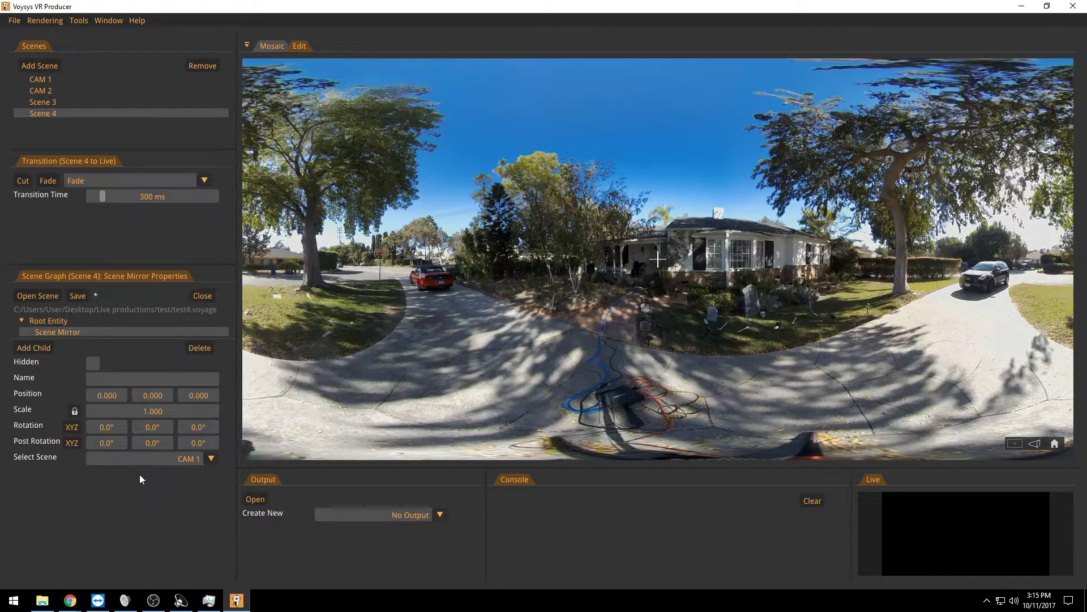
click(193, 460)
click(198, 485)
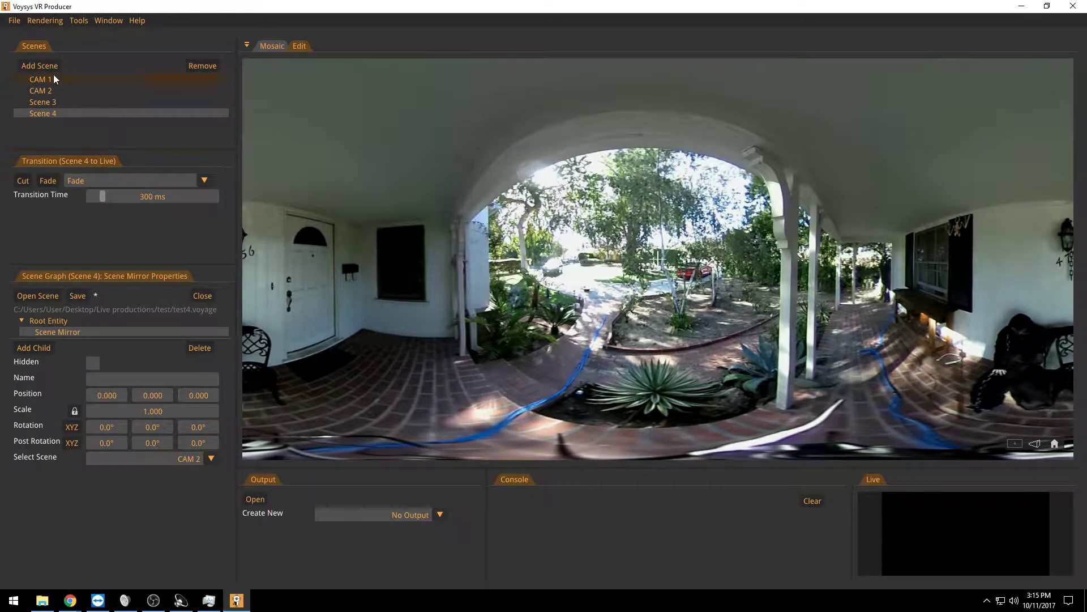
click(40, 65)
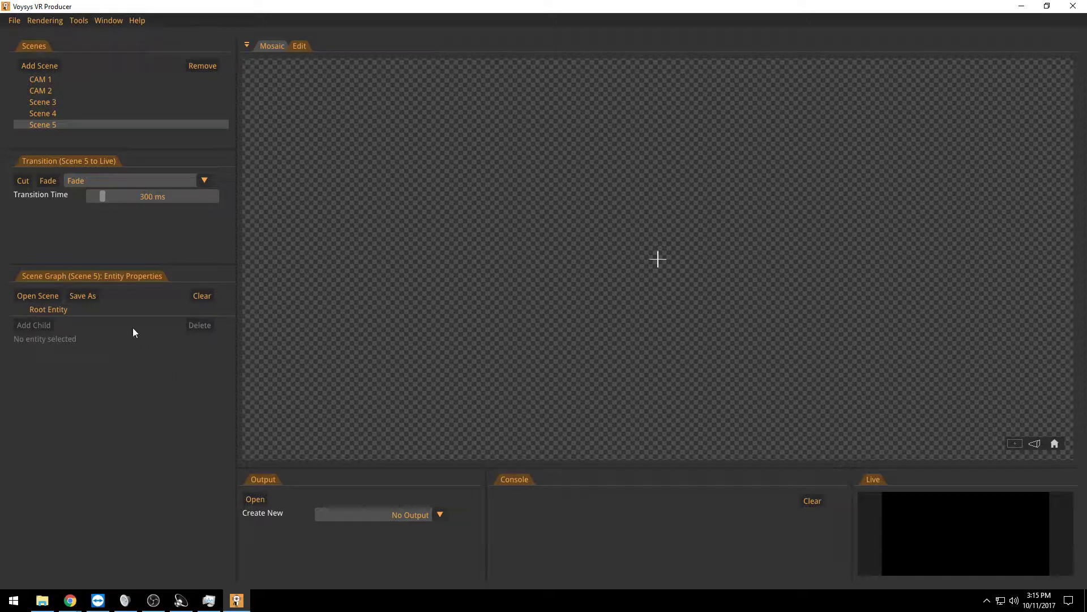
- Save Scene 5 over the existing test5.voyage file in the test folder
click(82, 296)
scroll(317, 260, down, 3)
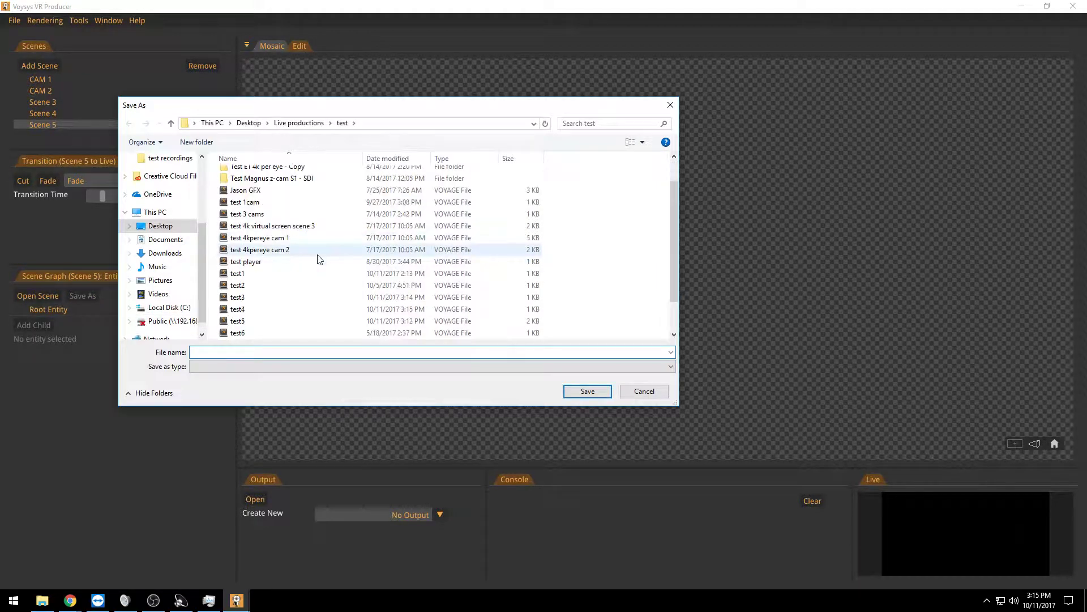
click(238, 321)
click(568, 392)
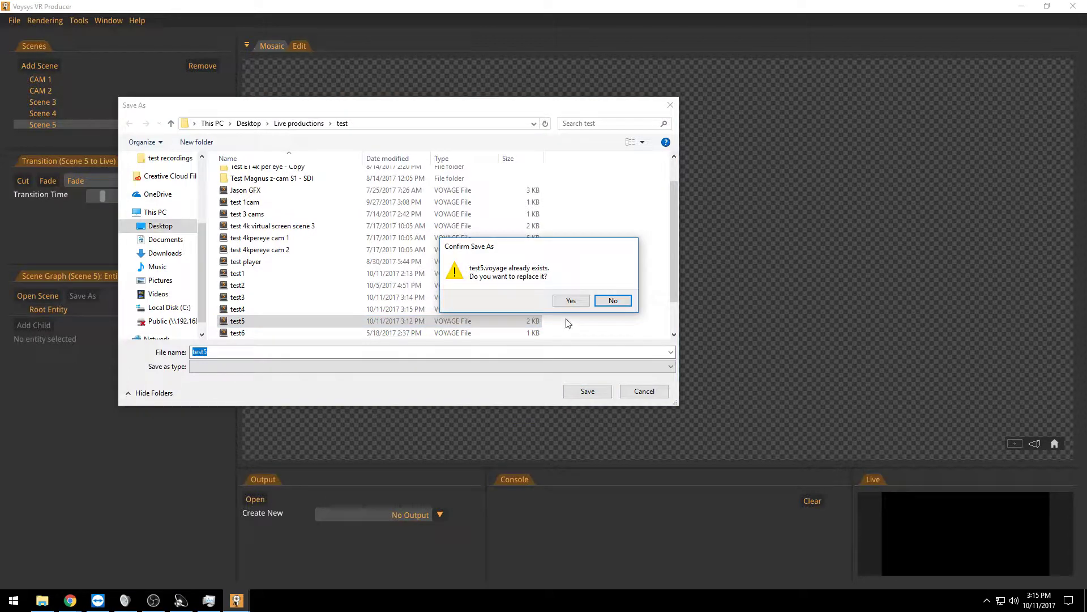
click(569, 300)
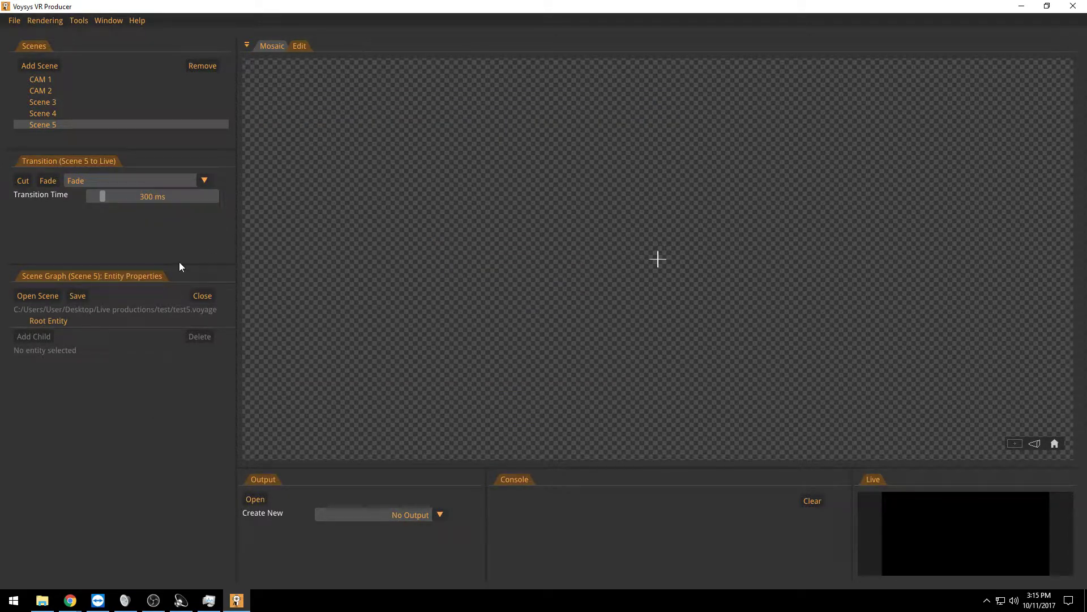
- Add a Virtual Screen child under Scene 5's root and show its Input Type options
click(63, 320)
click(36, 336)
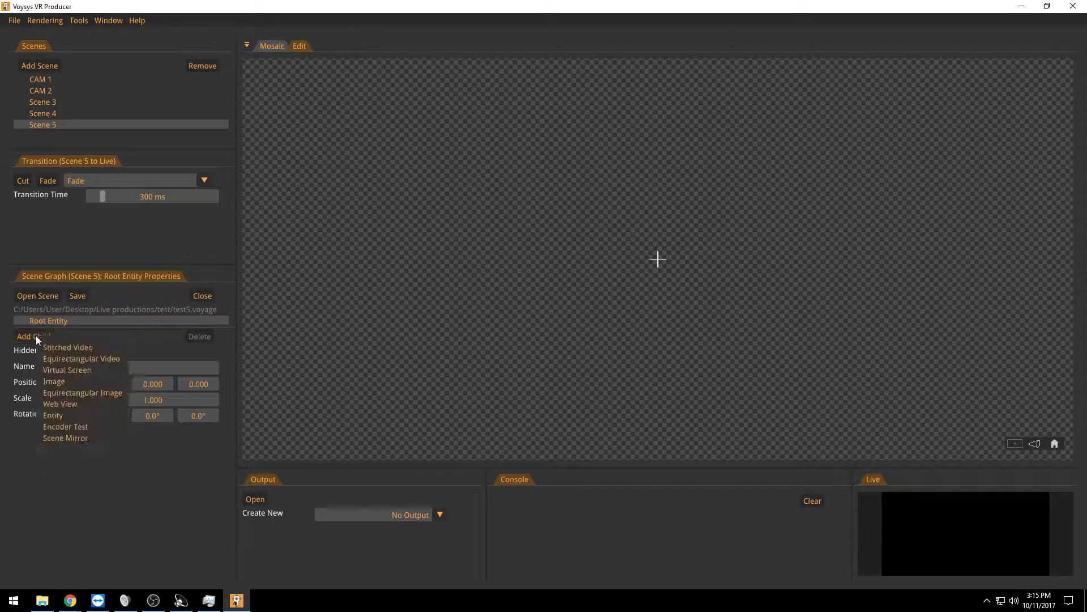
click(98, 370)
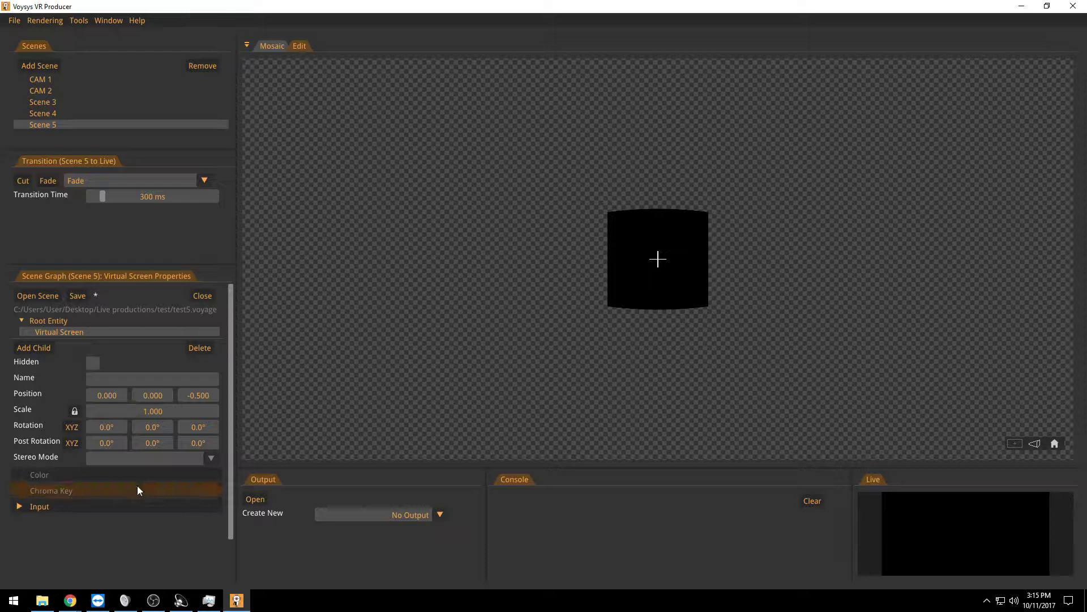
click(86, 506)
scroll(113, 496, down, 2)
click(211, 447)
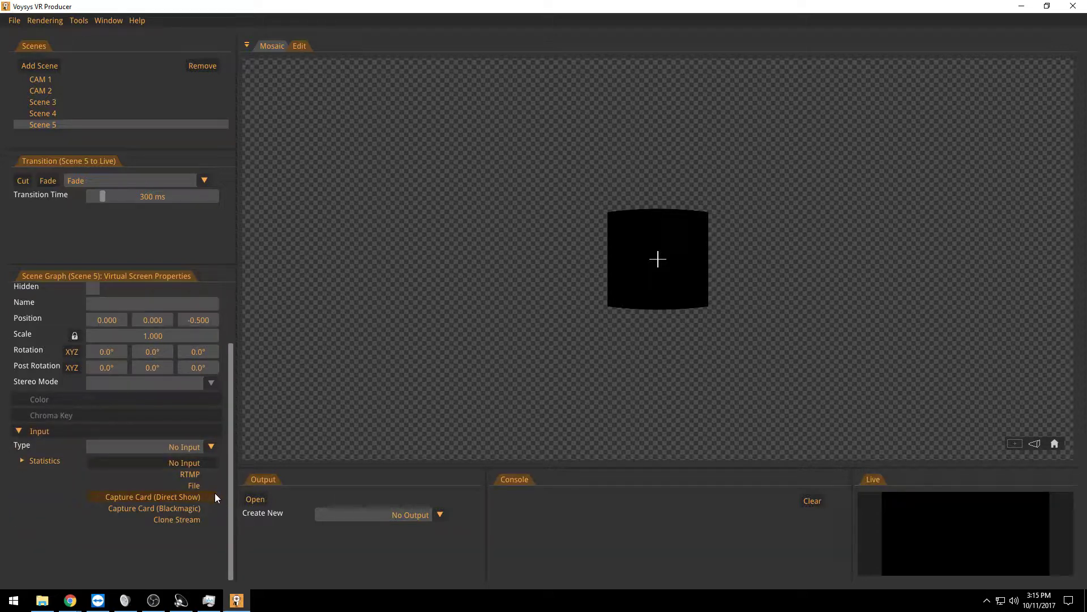
- Set the virtual screen input to File and load the sun set video from Live production resources > 2D videos
click(198, 486)
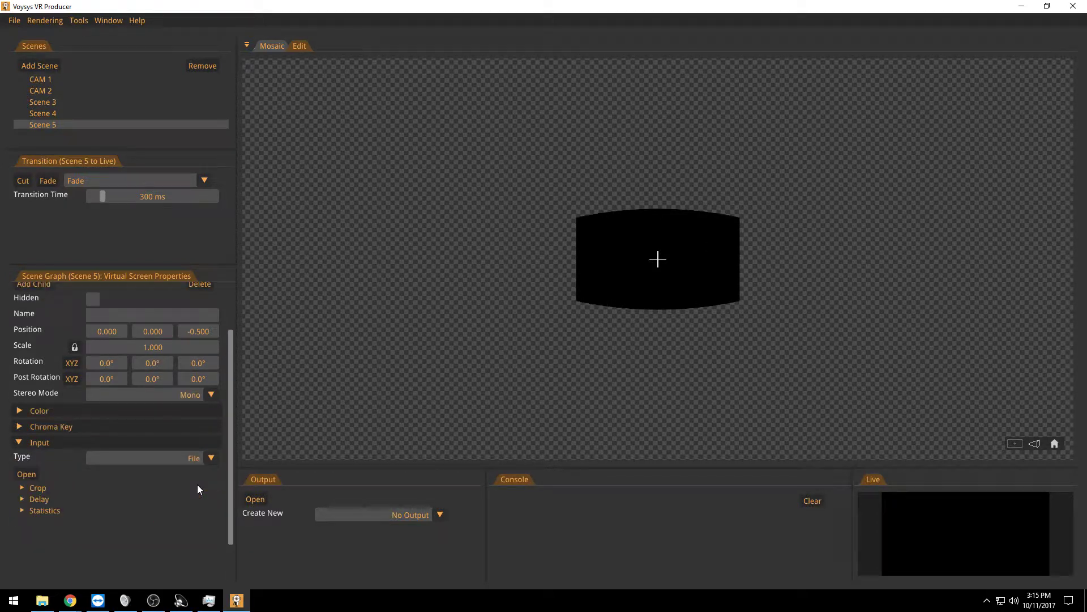
click(36, 477)
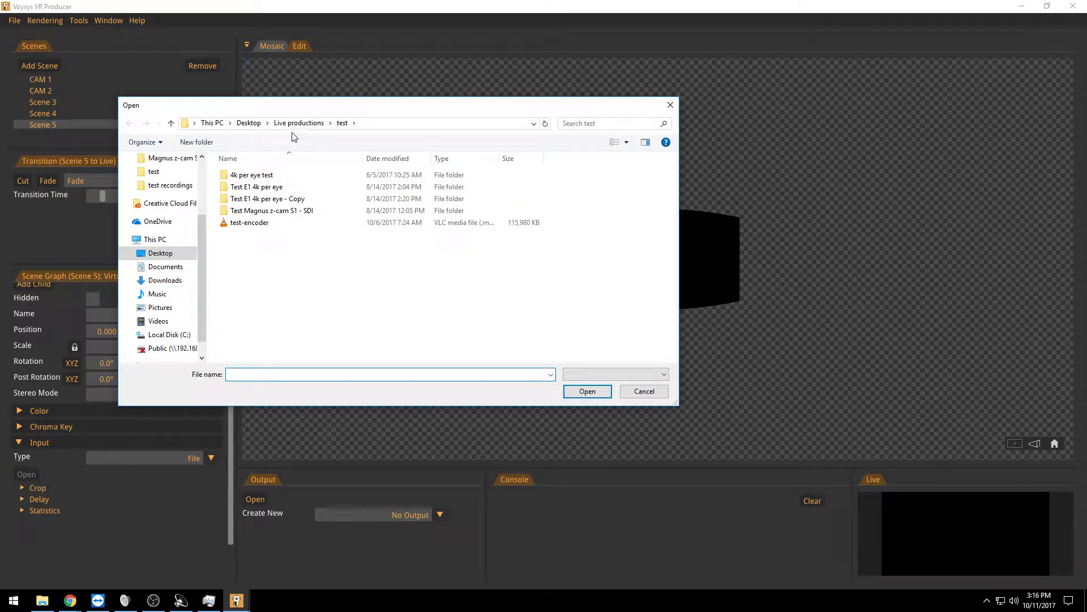
click(256, 126)
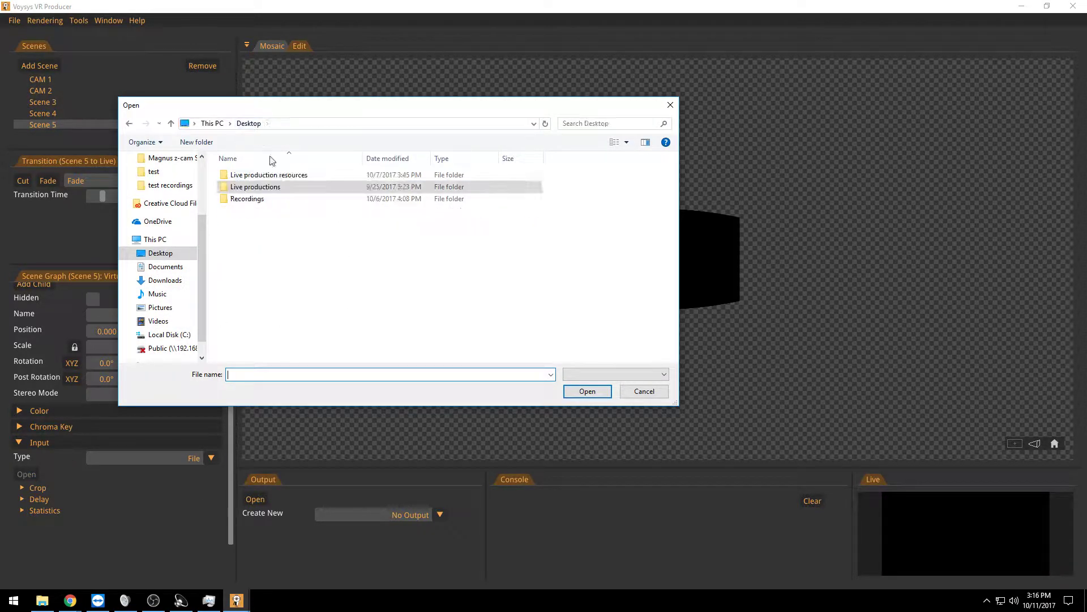
double_click(285, 175)
double_click(246, 179)
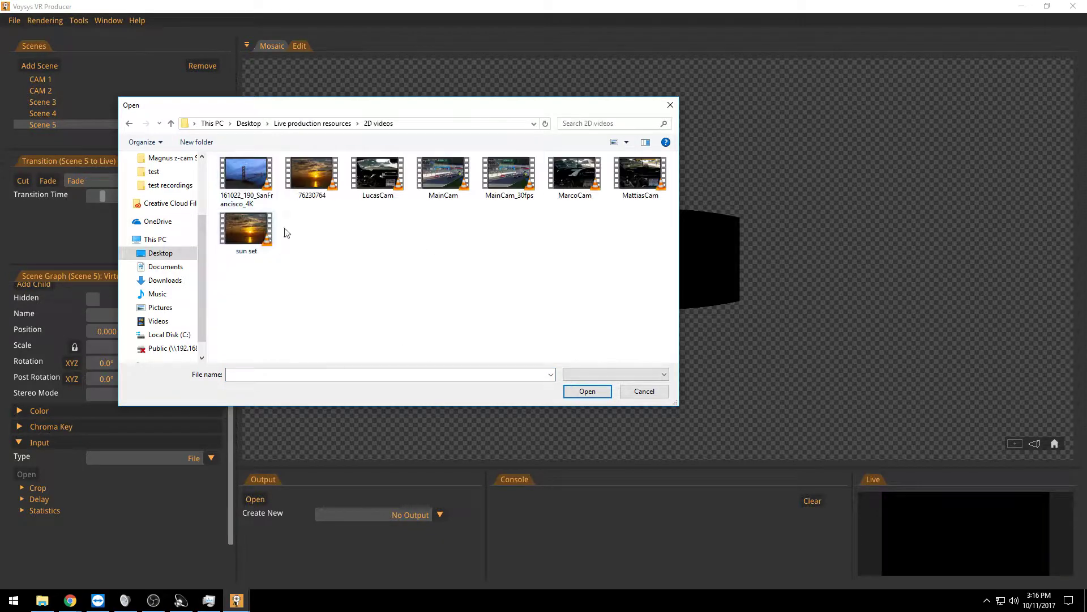
click(249, 232)
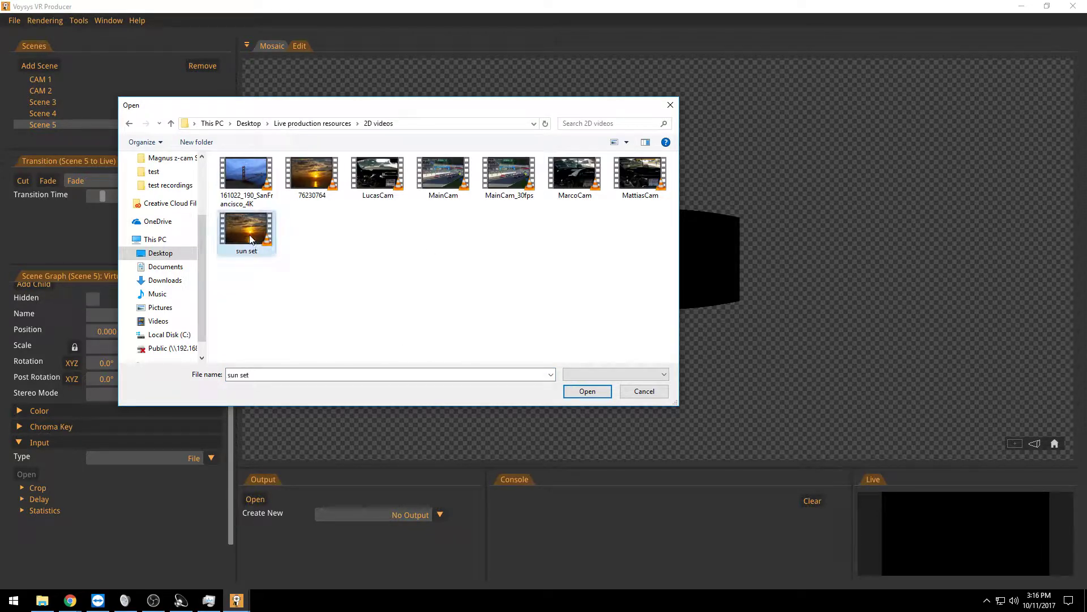
click(587, 391)
drag(493, 365, 735, 400)
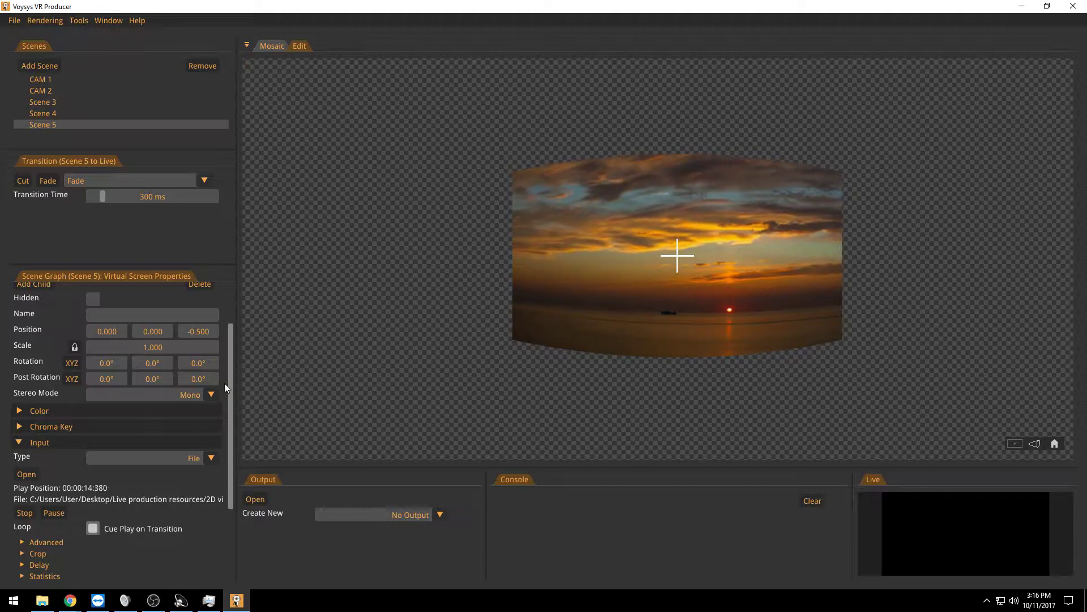
drag(231, 379, 234, 343)
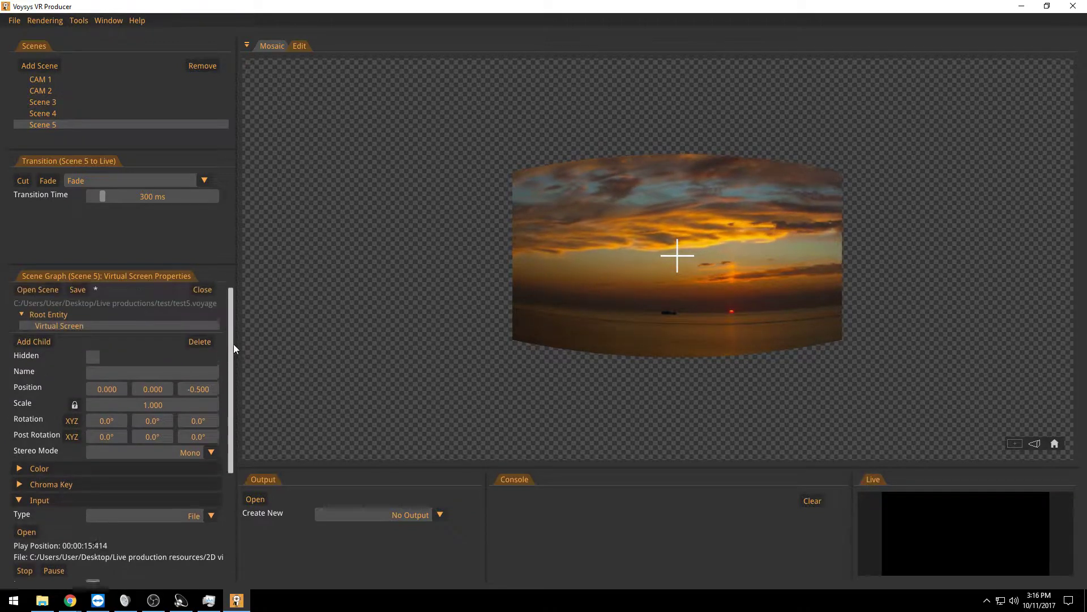
- Add an Image child under the virtual screen using the 1080 frame 8p rounded white file from Frames
click(28, 348)
click(46, 392)
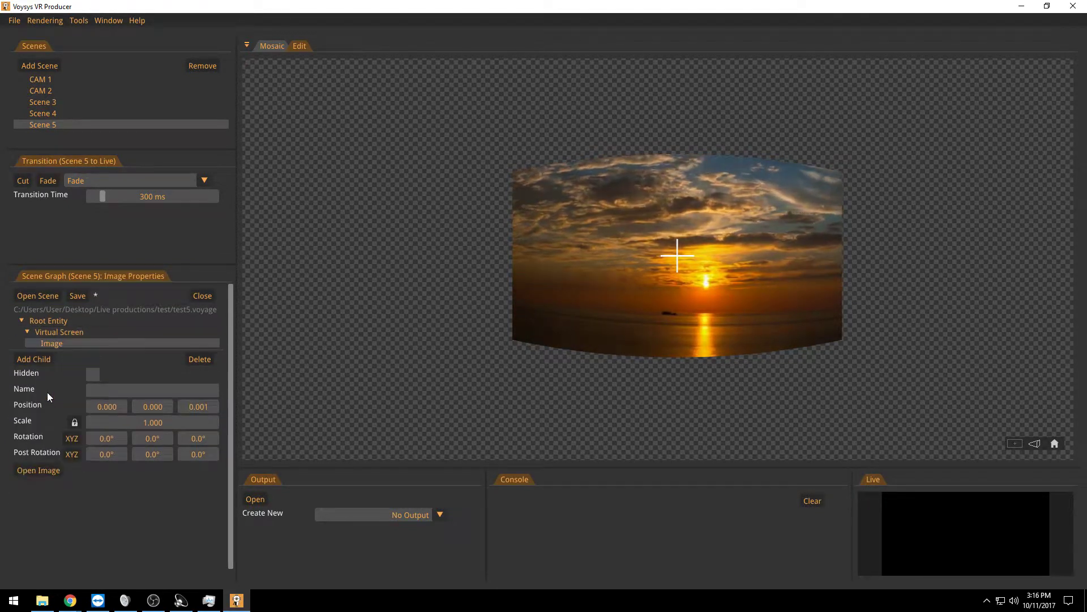
click(52, 470)
click(312, 123)
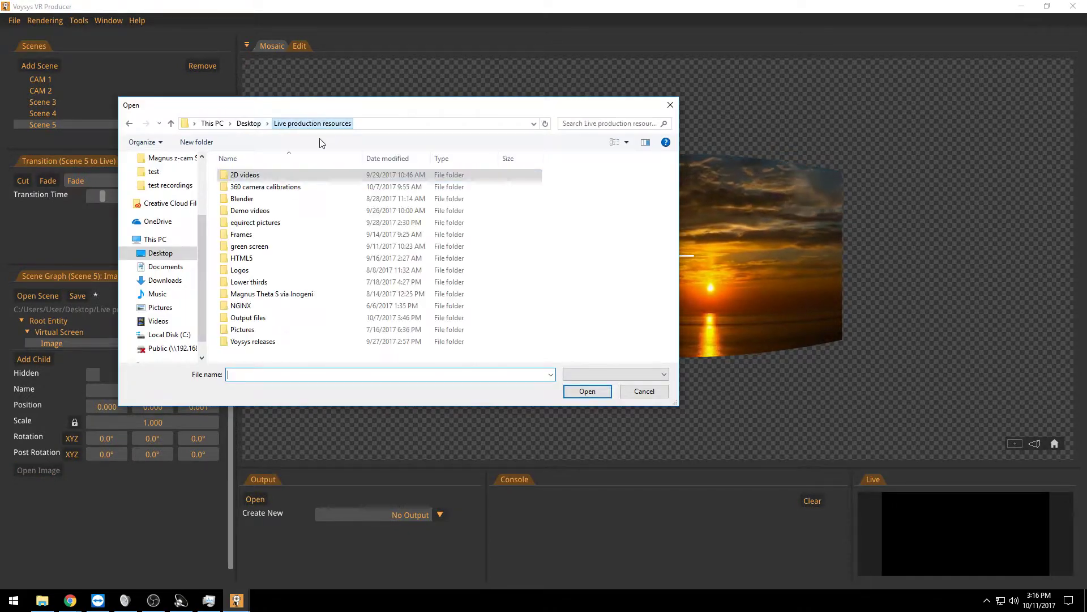
double_click(318, 231)
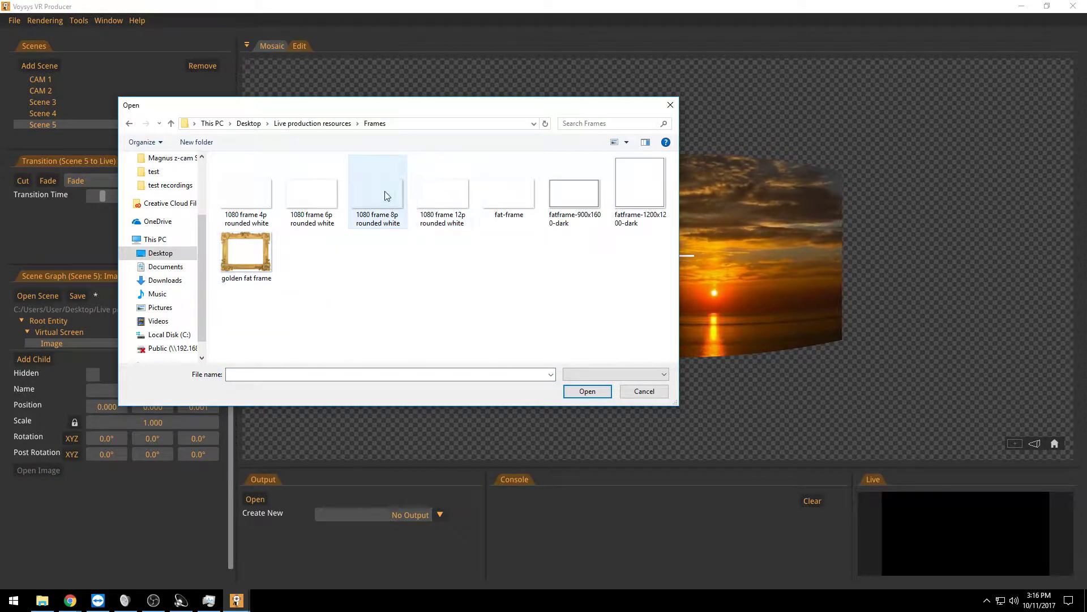
click(388, 205)
click(594, 390)
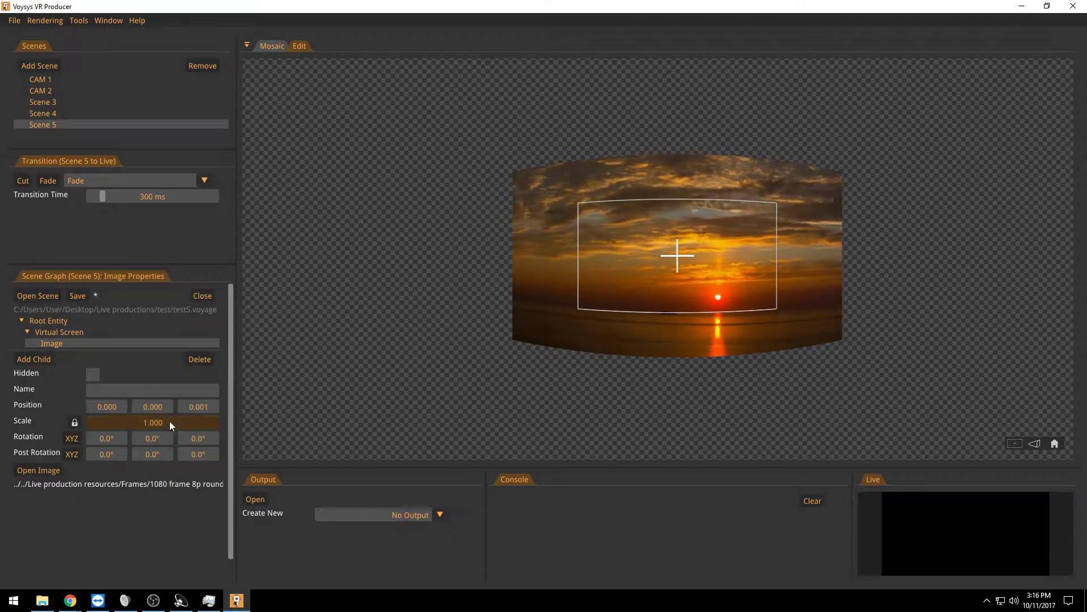
- Scale the frame to 1.829 × 1.860 × 1.860 around the sunset video and reset the preview view
drag(168, 423, 639, 430)
scroll(566, 402, up, 3)
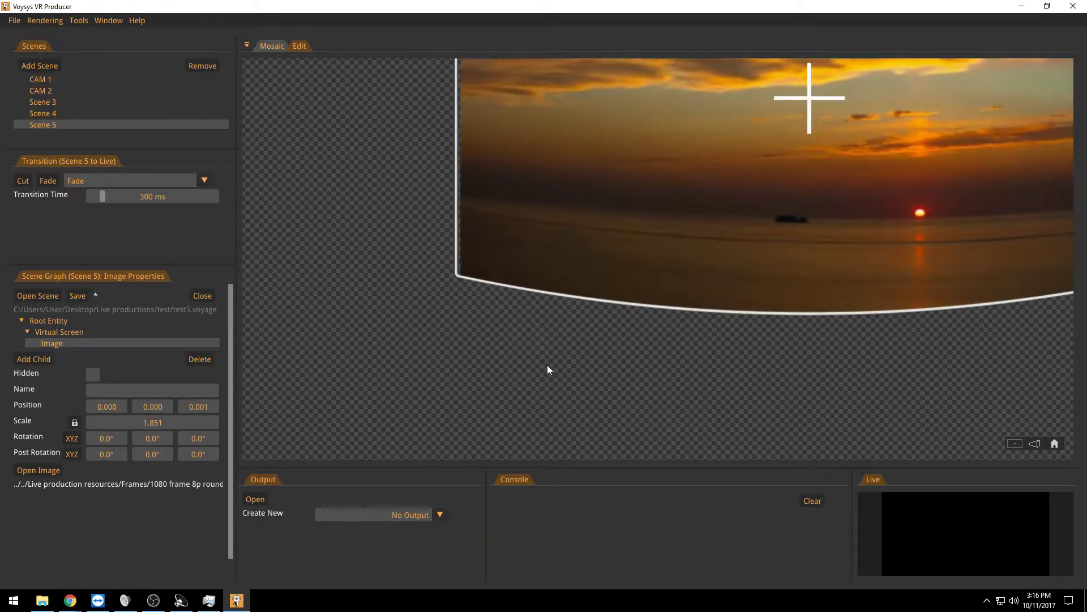
drag(547, 365, 476, 385)
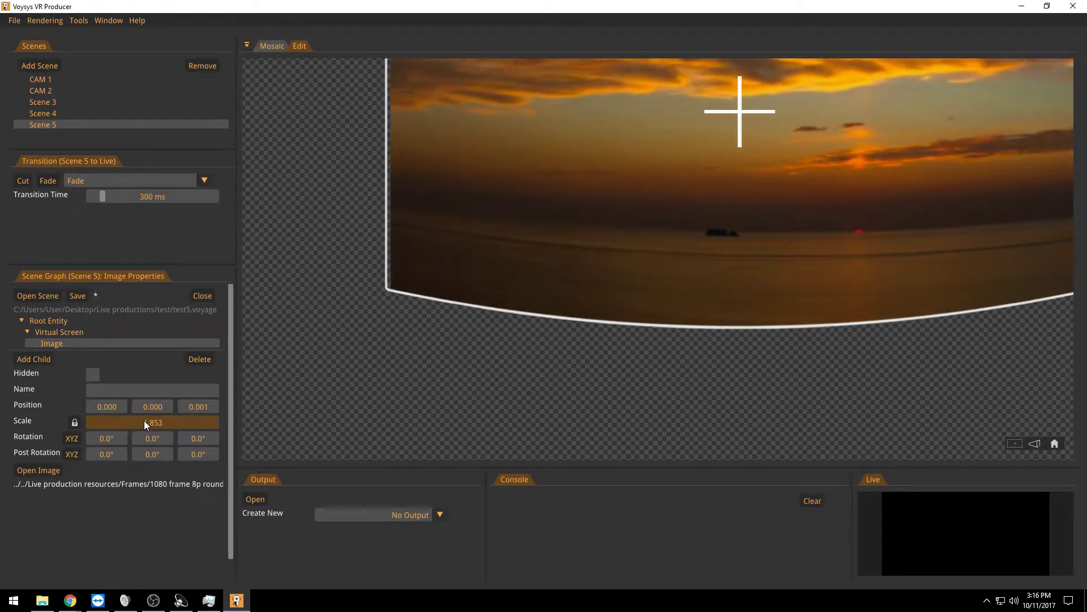
mouse_move(144, 420)
mouse_down()
mouse_move(168, 423)
mouse_move(148, 420)
mouse_up()
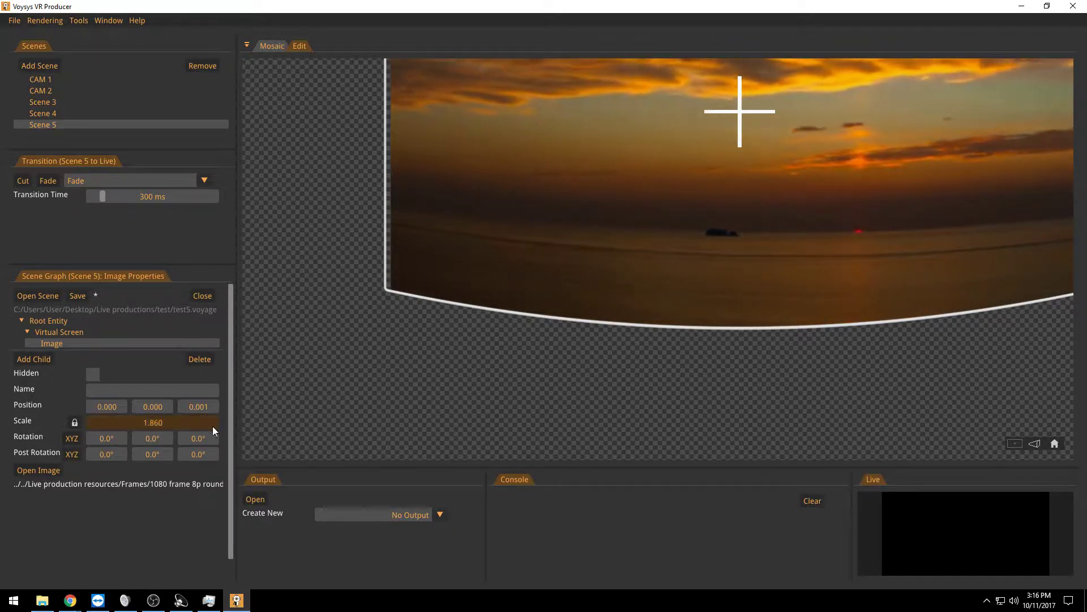
click(75, 424)
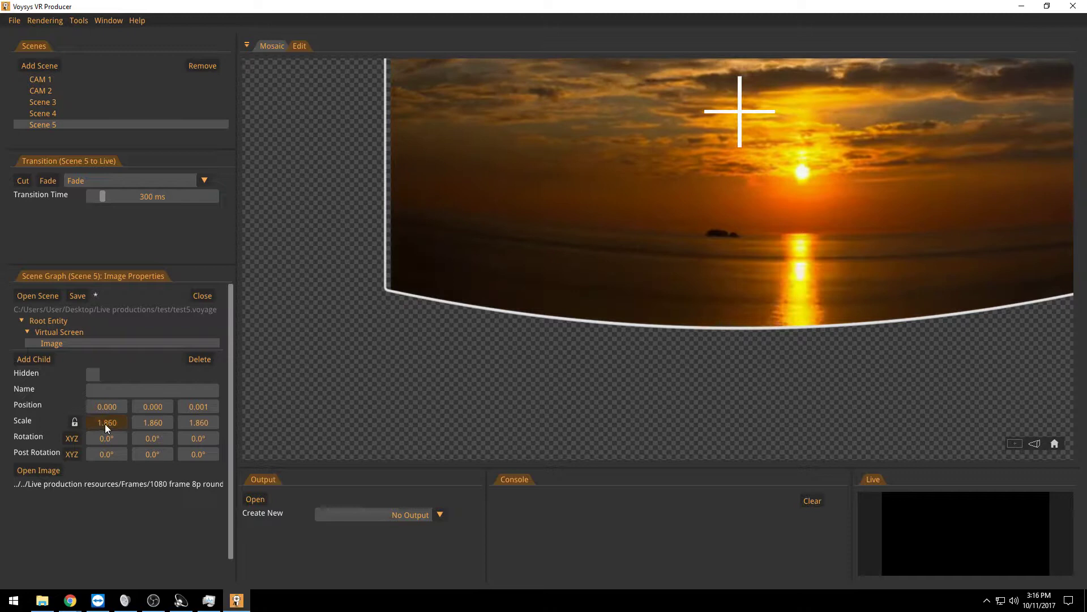
drag(111, 423, 93, 423)
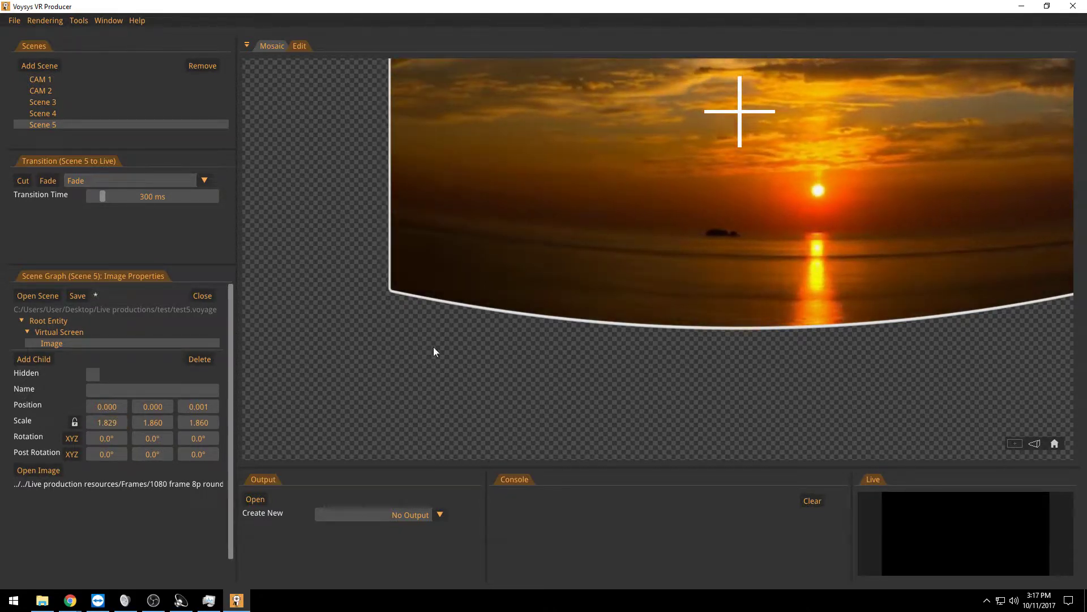
drag(434, 349, 826, 448)
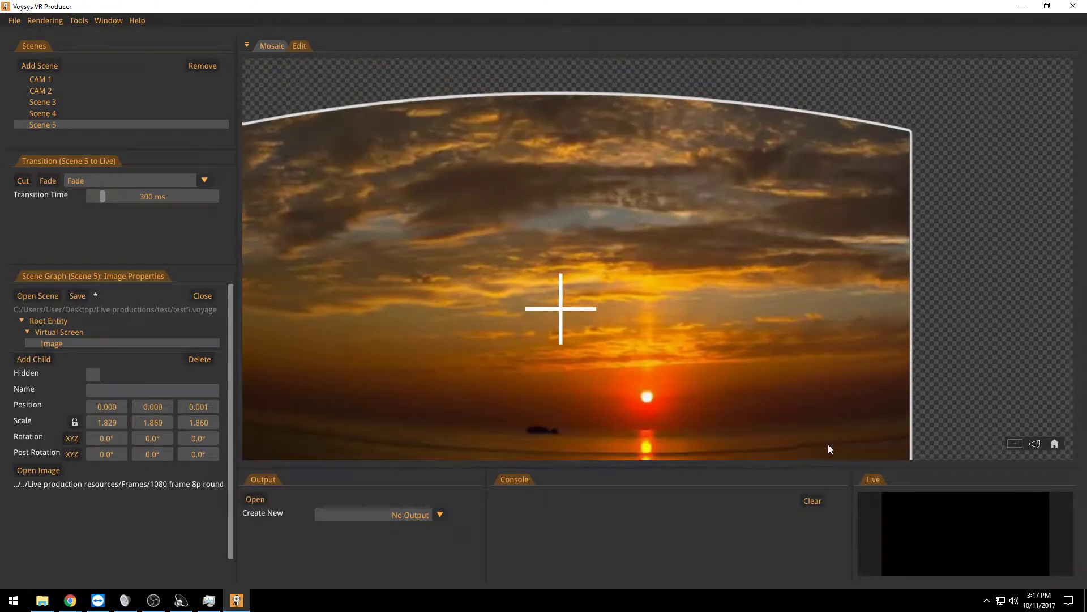
drag(354, 333, 633, 388)
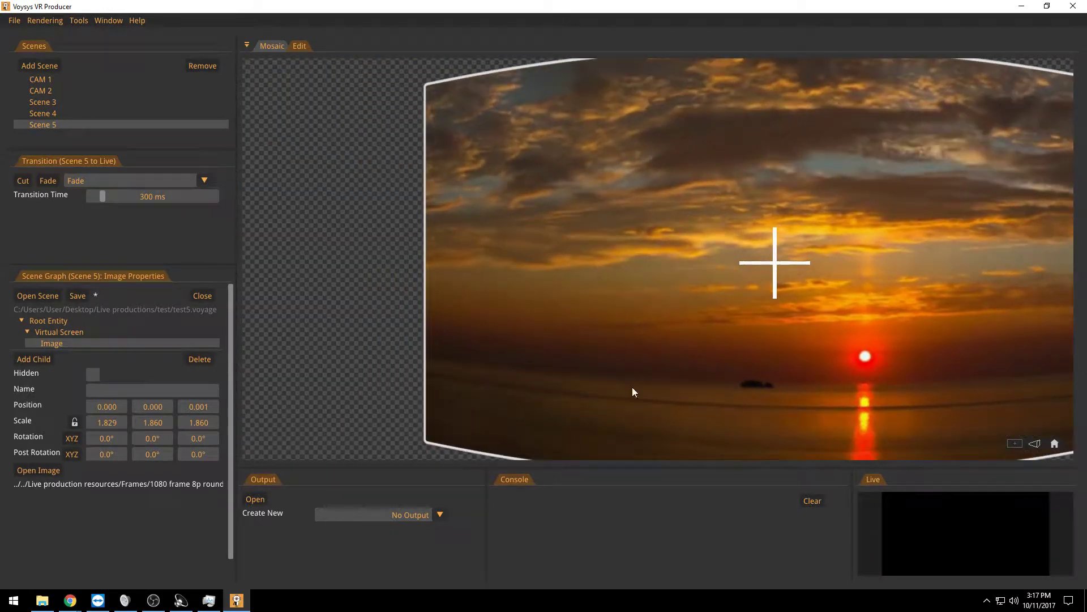
click(1054, 443)
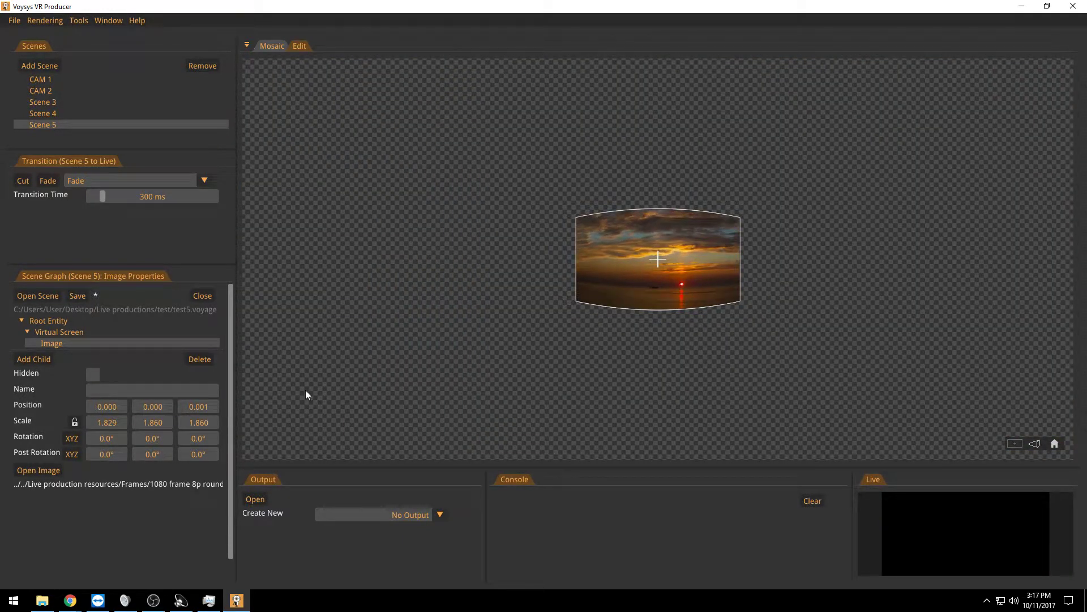
- Set Scene 5's Virtual Screen Position Z to -0.01 and save the scene
click(55, 333)
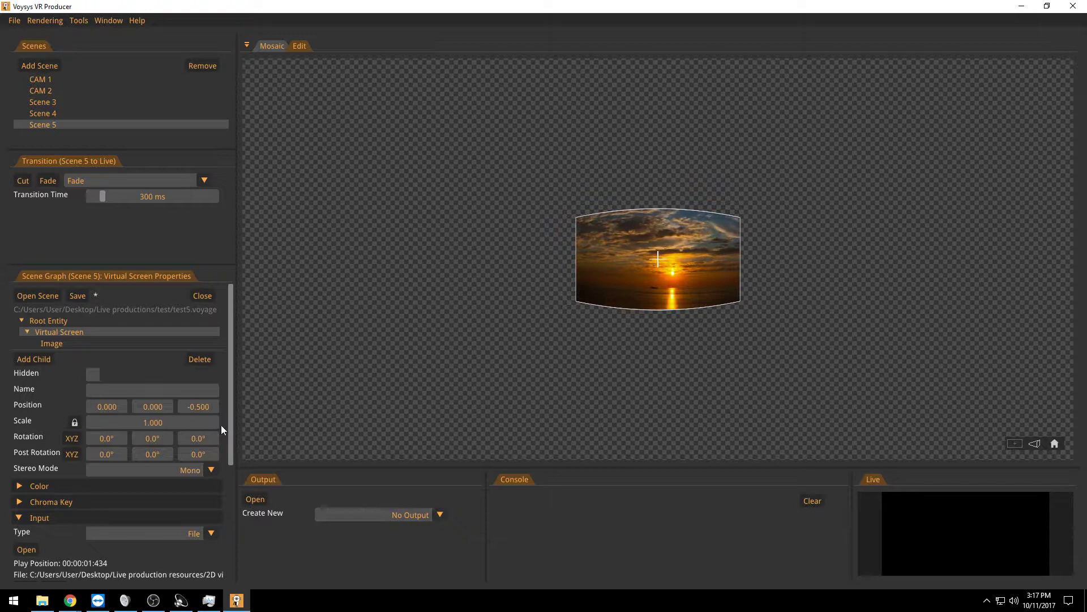
click(196, 408)
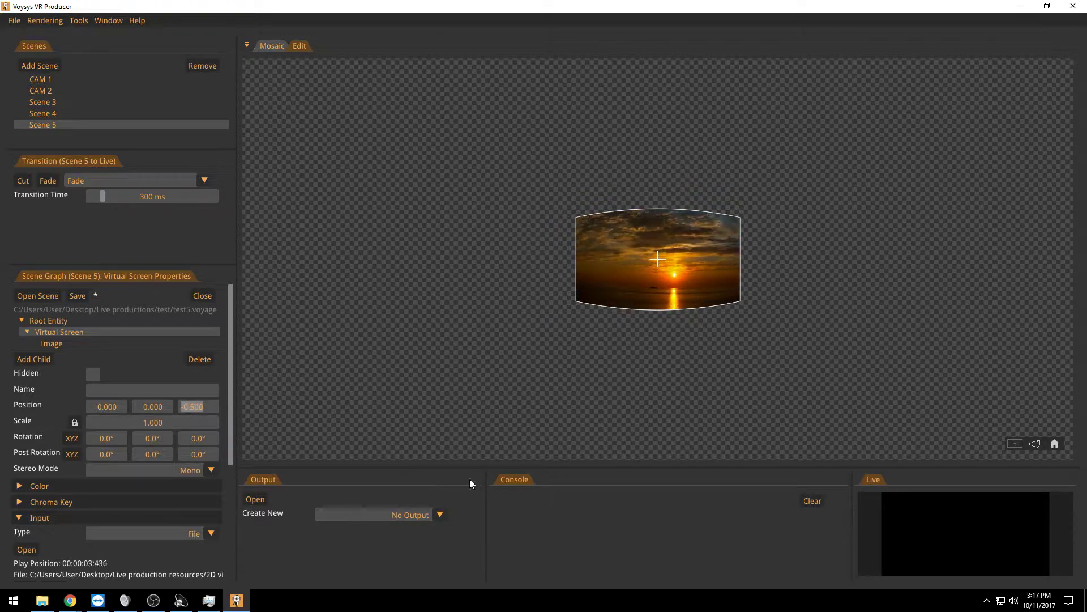
text(-0)
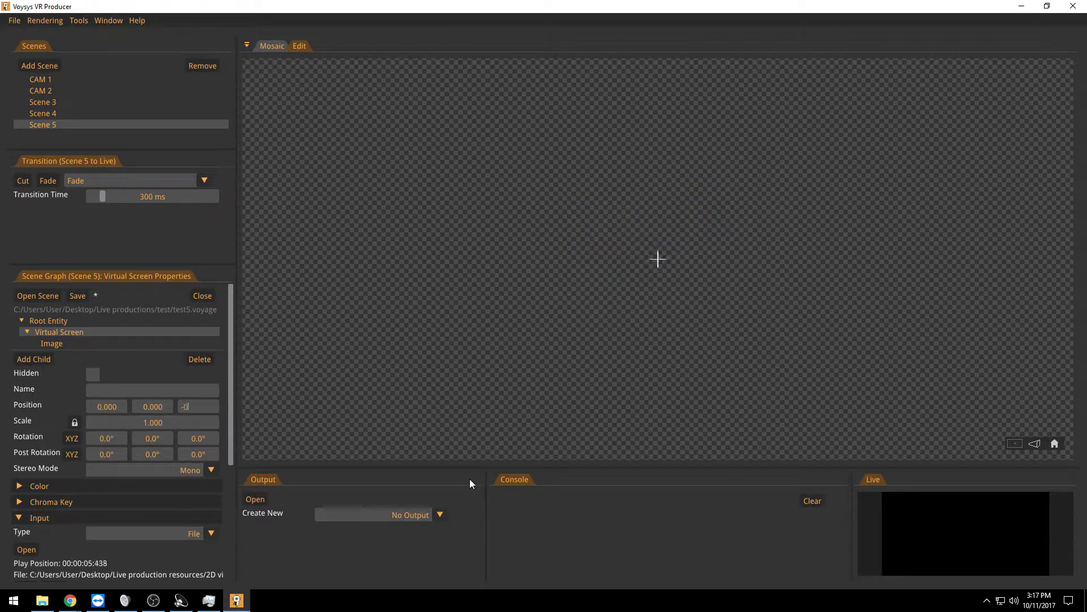
text(.01)
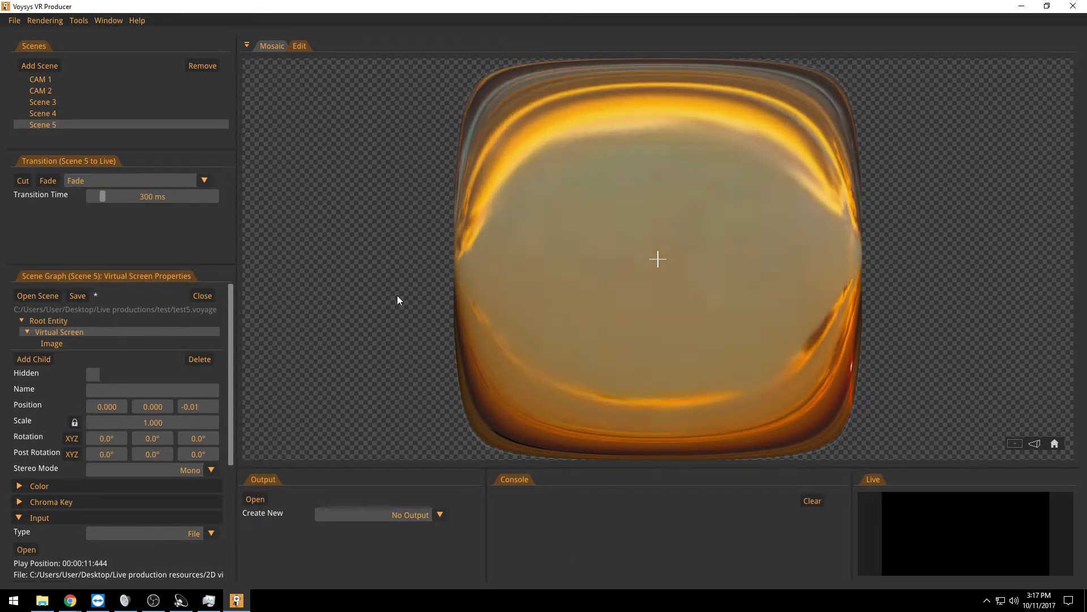
click(79, 295)
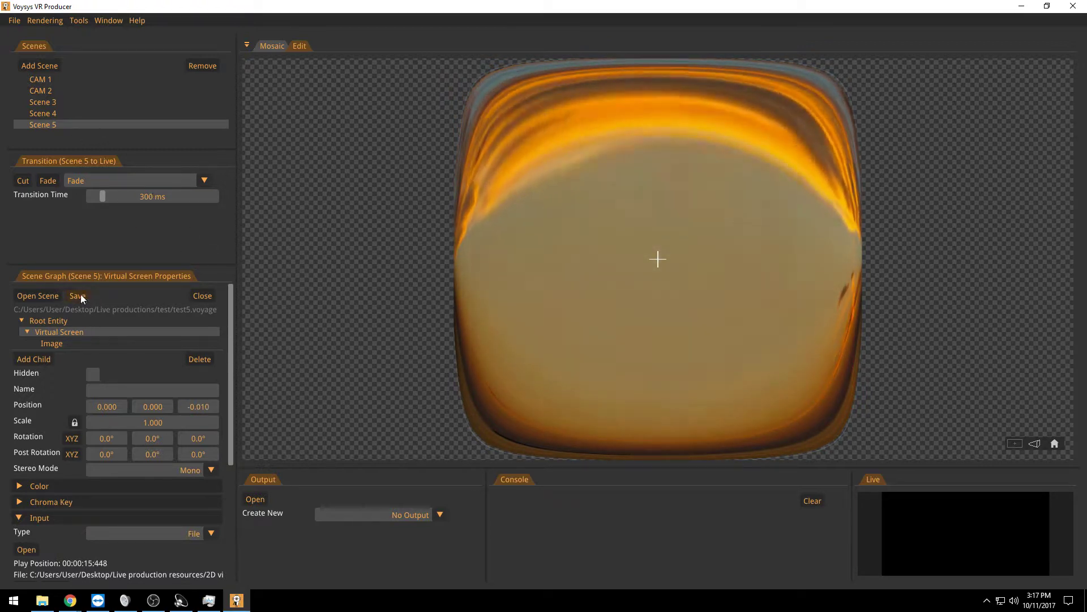
- Rename Scene 5 to '2D video' and Scene 3 to 'CAM w FX' via their Root Entity names
click(59, 320)
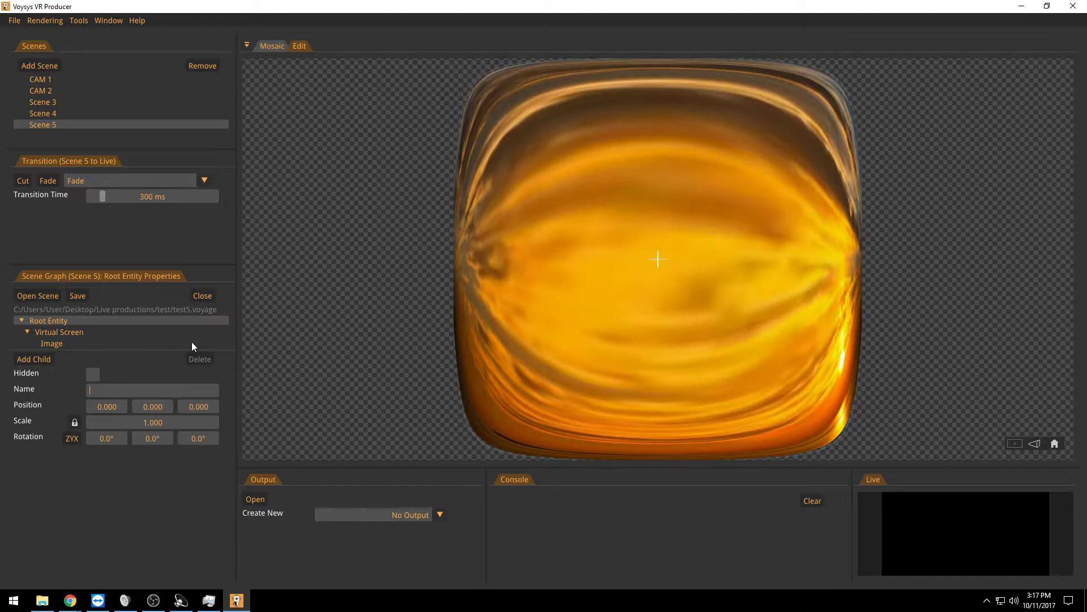
text(2D )
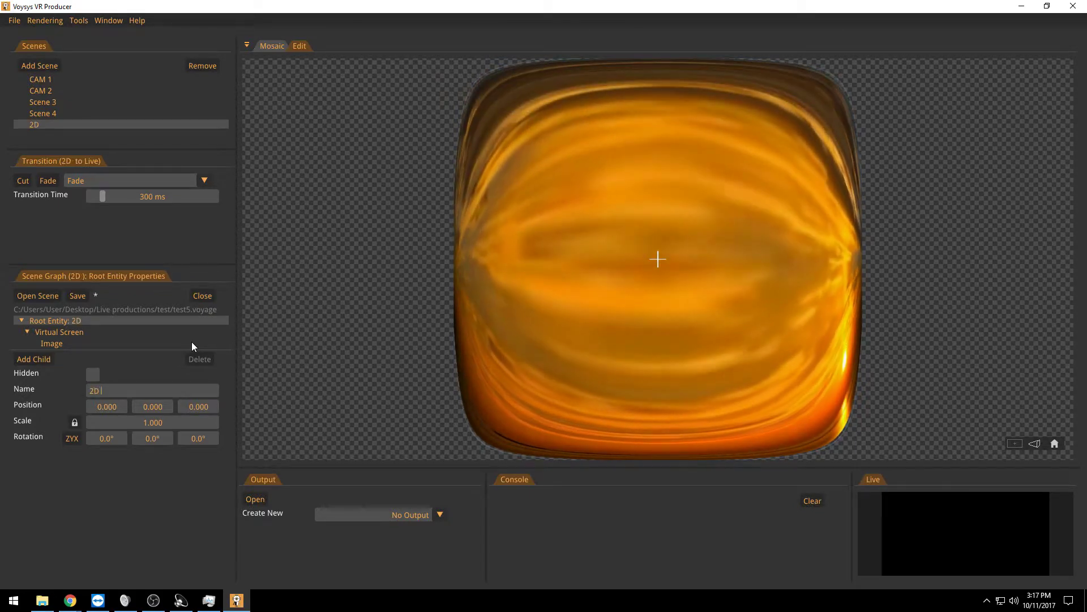
text(video)
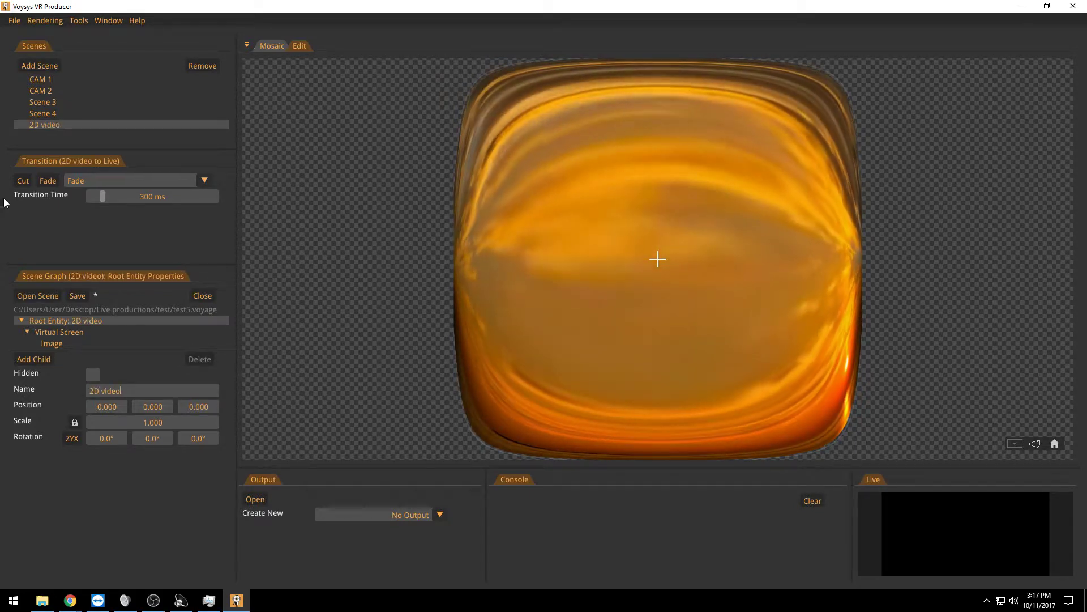
click(38, 103)
click(56, 321)
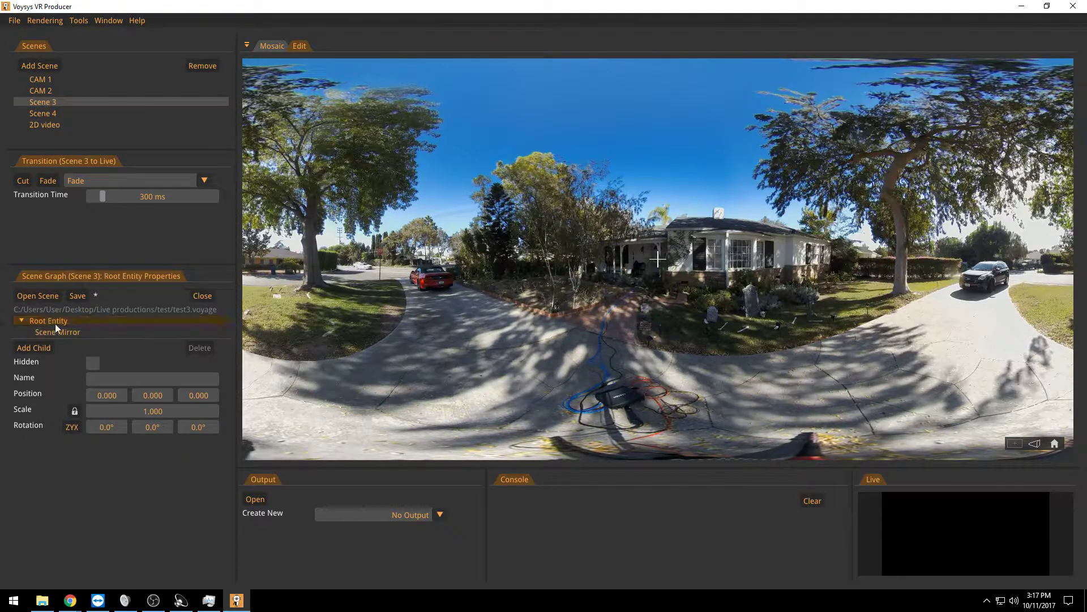
click(104, 378)
text(CA)
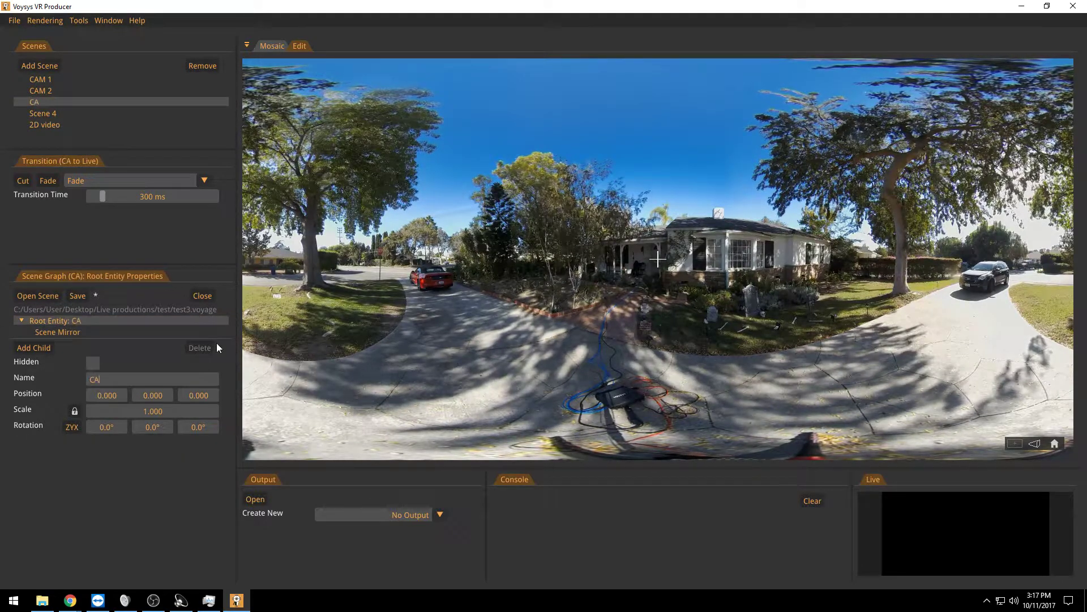
text(M w FX)
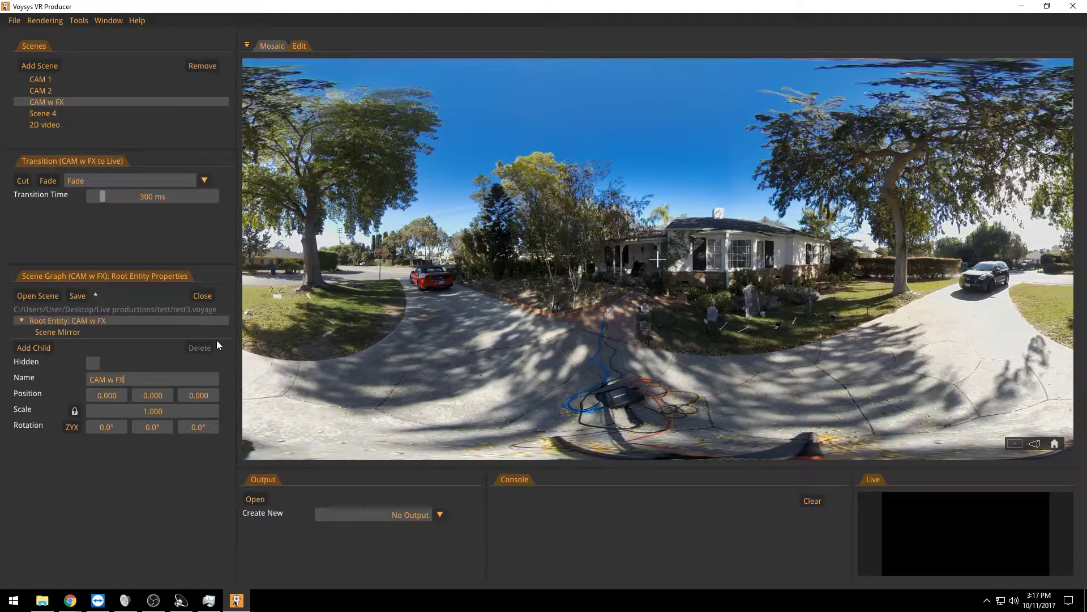
- Rename Scene 4 to 'CAM2 w FX' through its Root Entity Name field
click(46, 115)
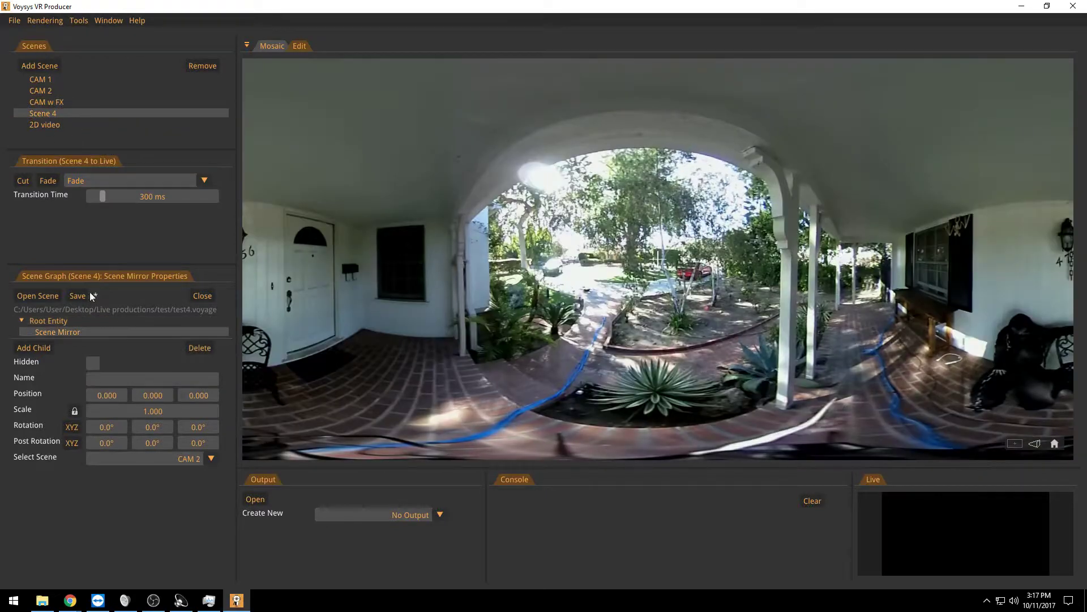
click(57, 323)
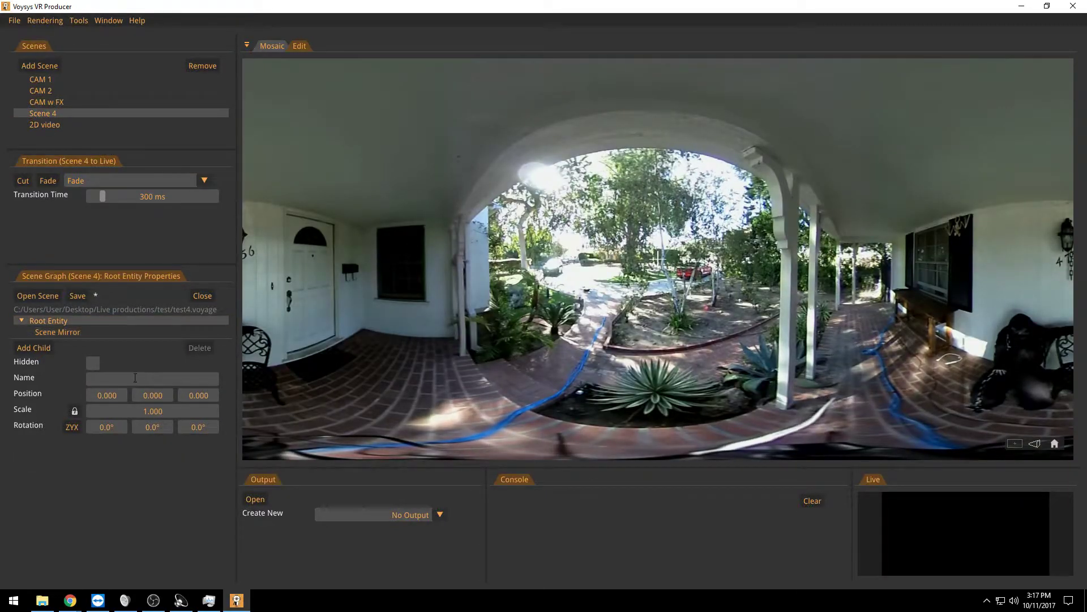
text(CAM2 w FX)
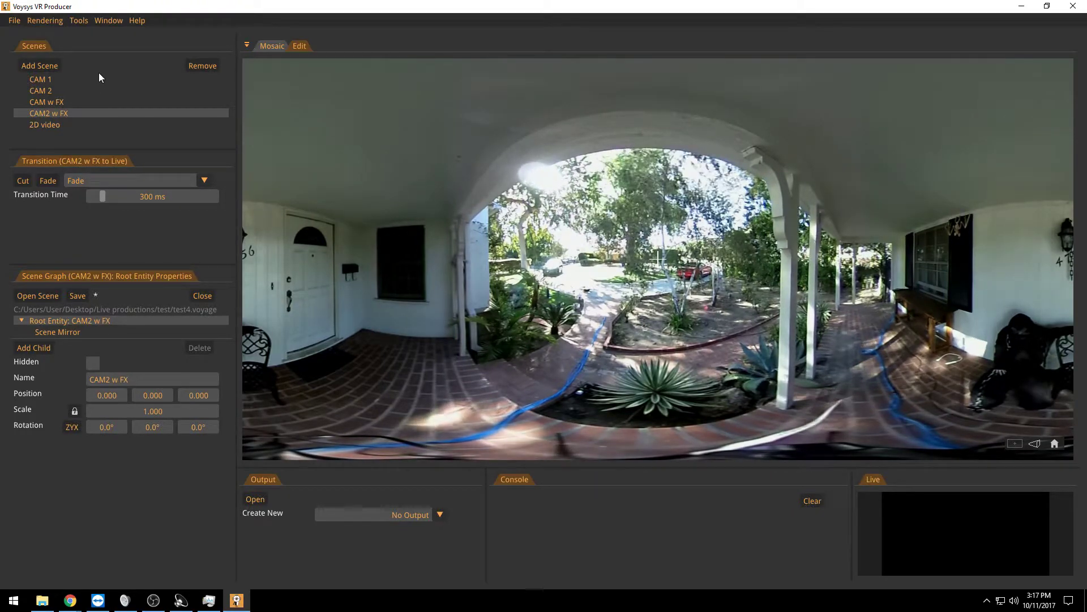
- Switch the window layout to Producer Mode from the Window menu
click(108, 21)
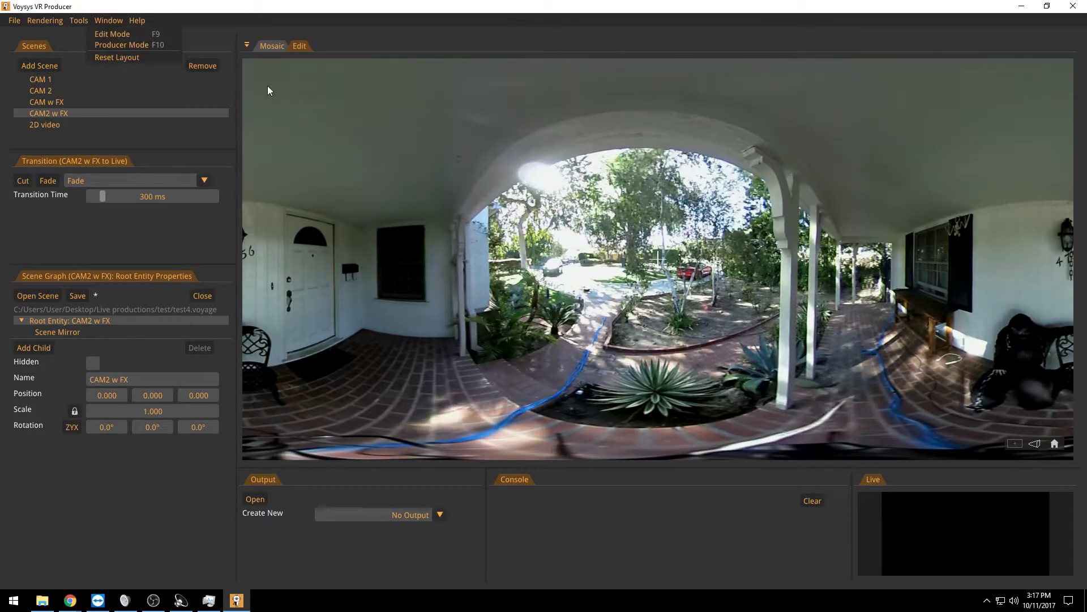
click(149, 45)
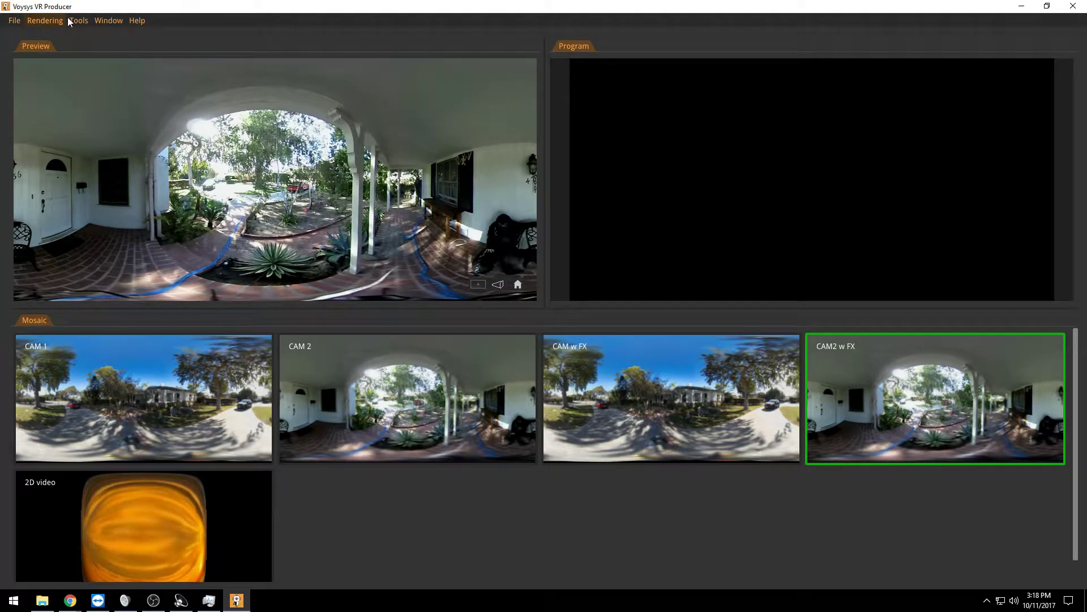
- Return to Edit Mode and select the CAM w FX scene
click(101, 20)
click(103, 32)
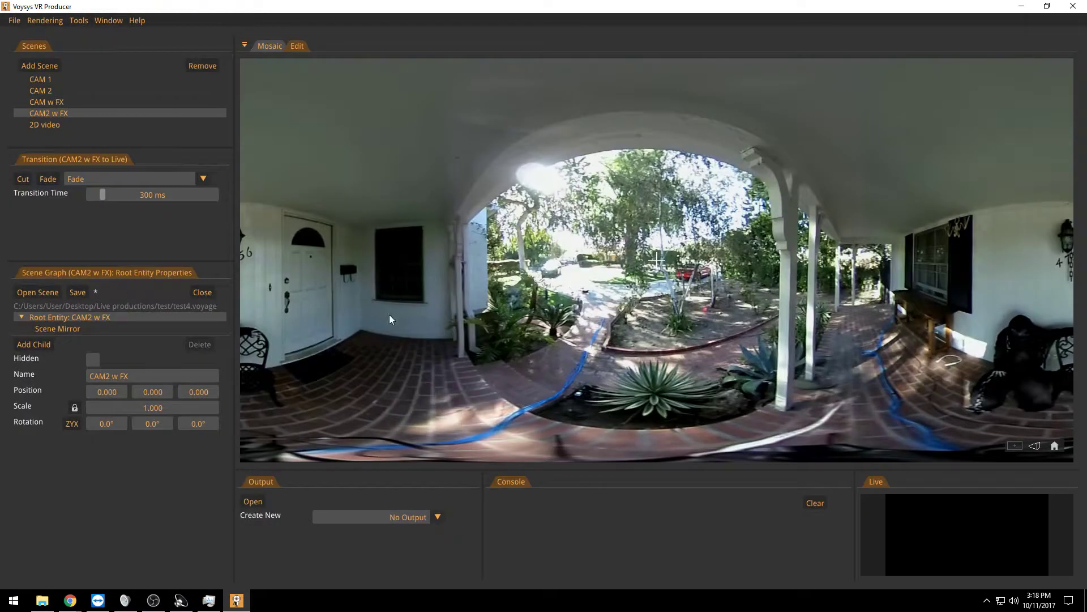
click(57, 102)
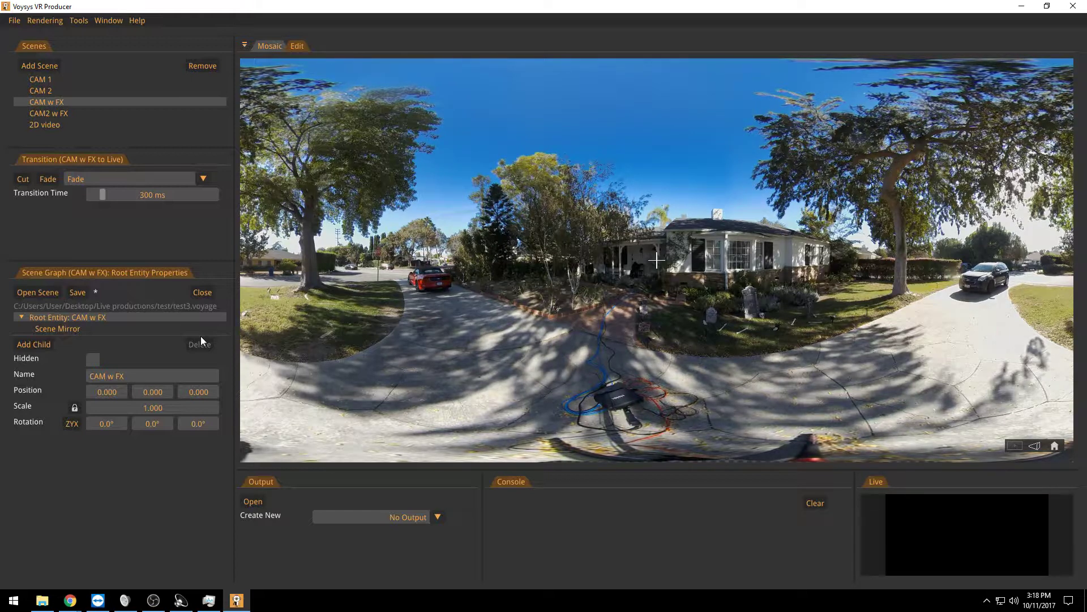
- Add a Scene Mirror child to CAM w FX that shows the 2D video scene
click(25, 345)
click(55, 448)
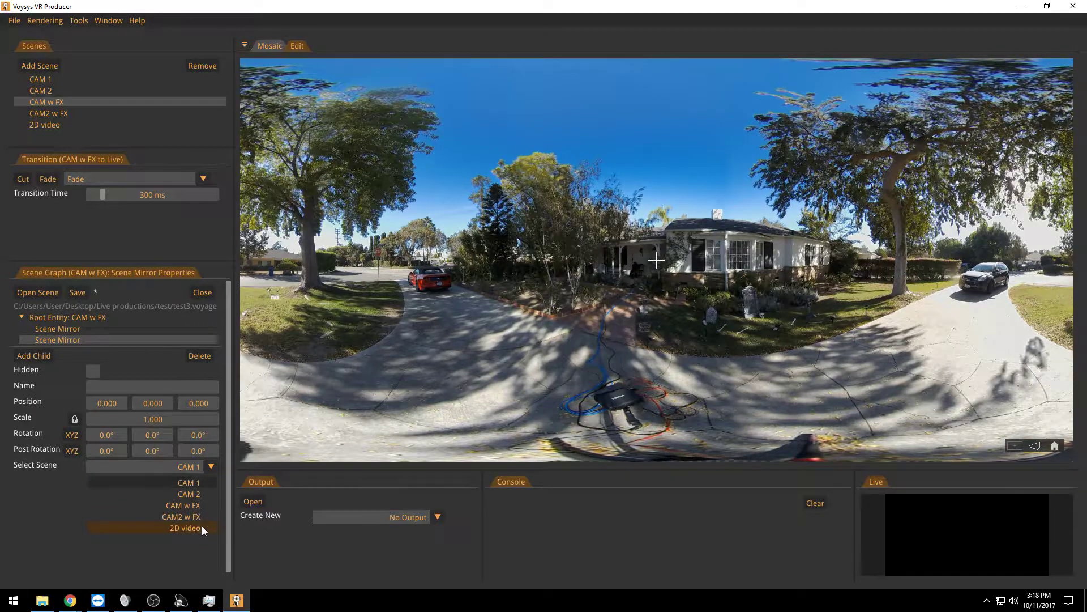
click(202, 527)
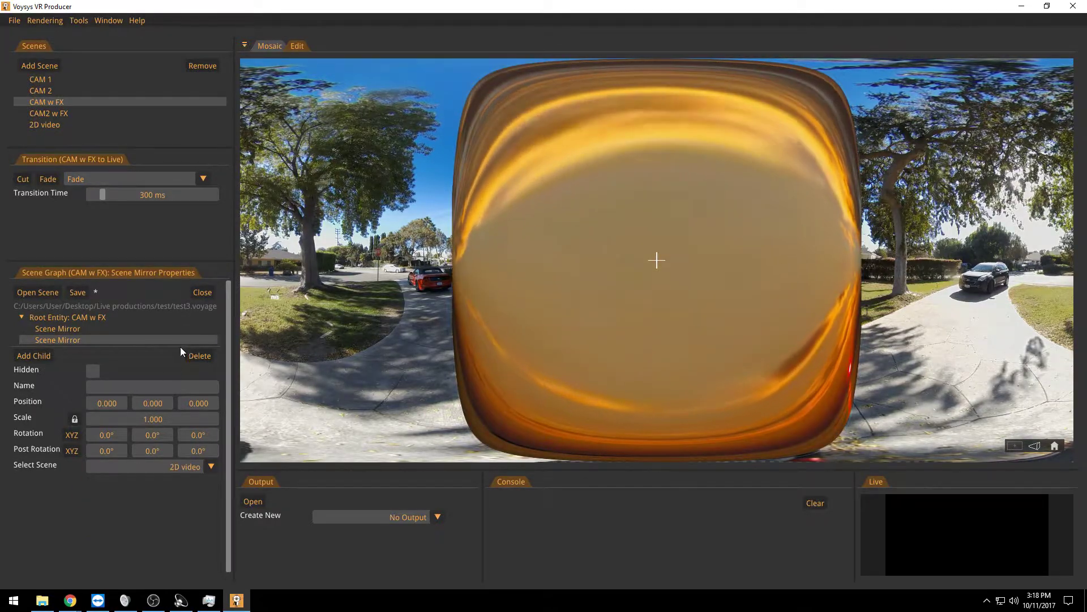
click(198, 403)
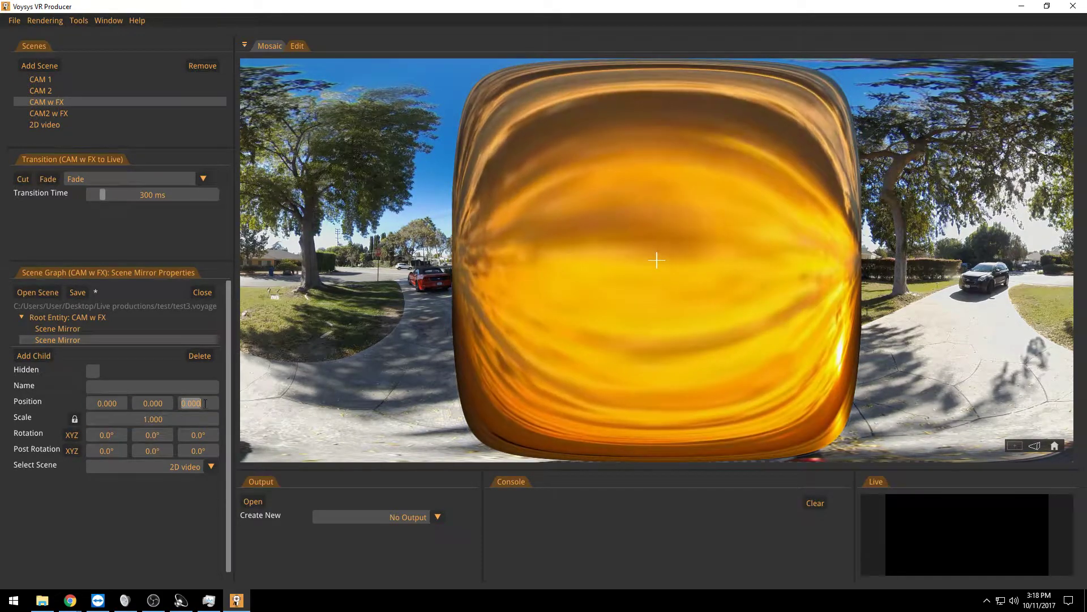
- Place the 2D video mirror at Y 0.100, Z -0.674 with Post Rotation Y of 54.1°
text(-0.)
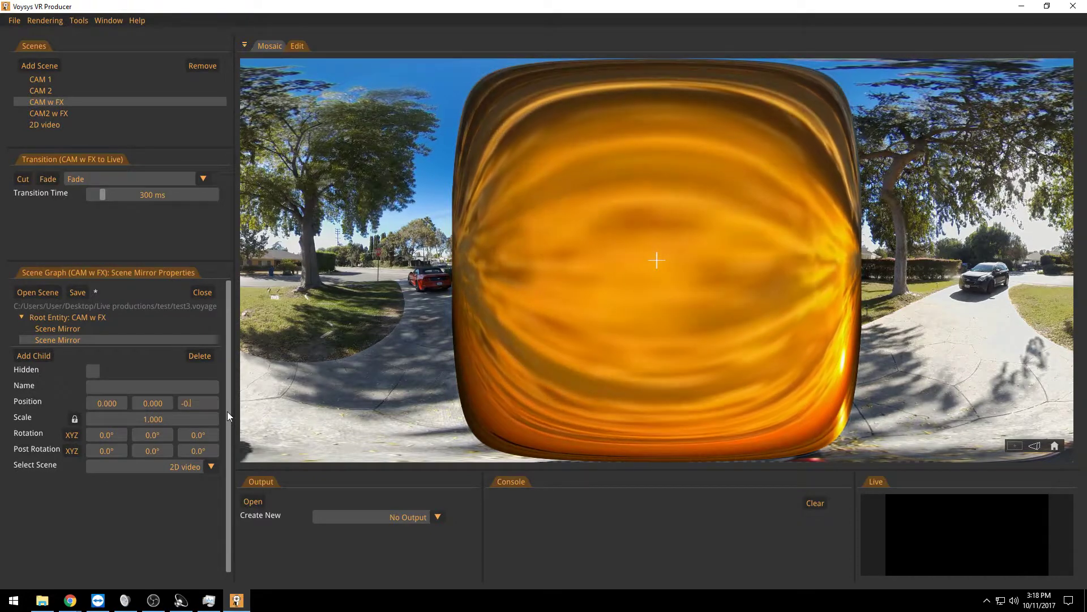
text(05)
key(Return)
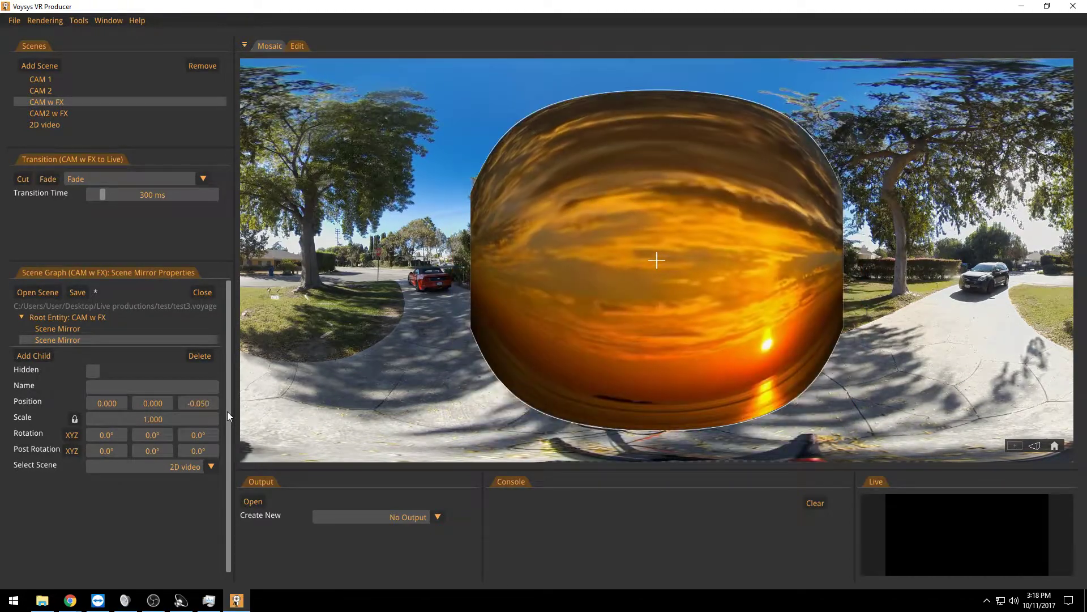
click(196, 400)
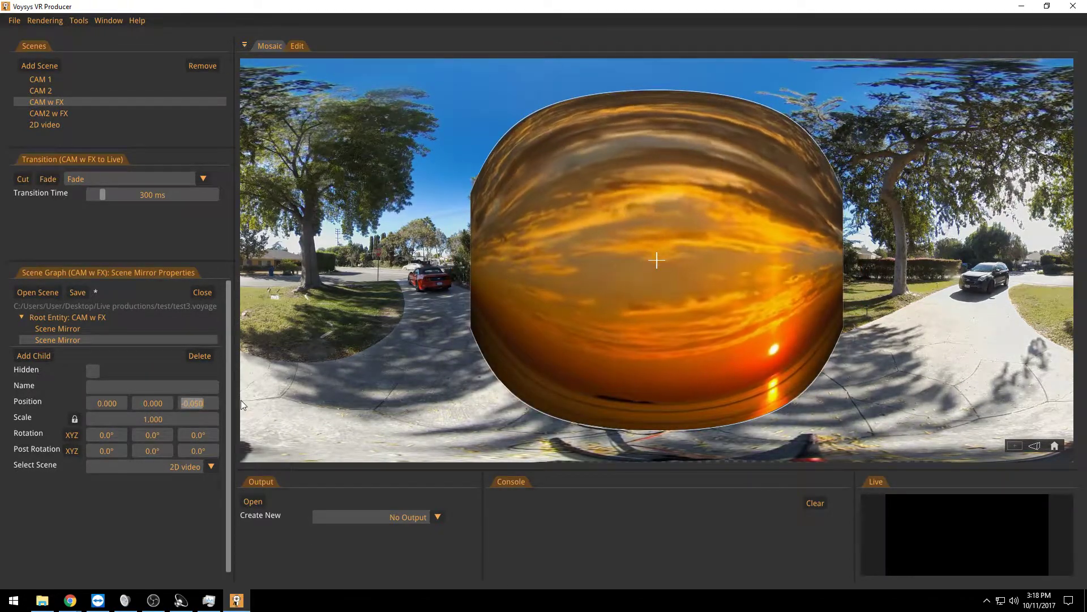
text(-0.5)
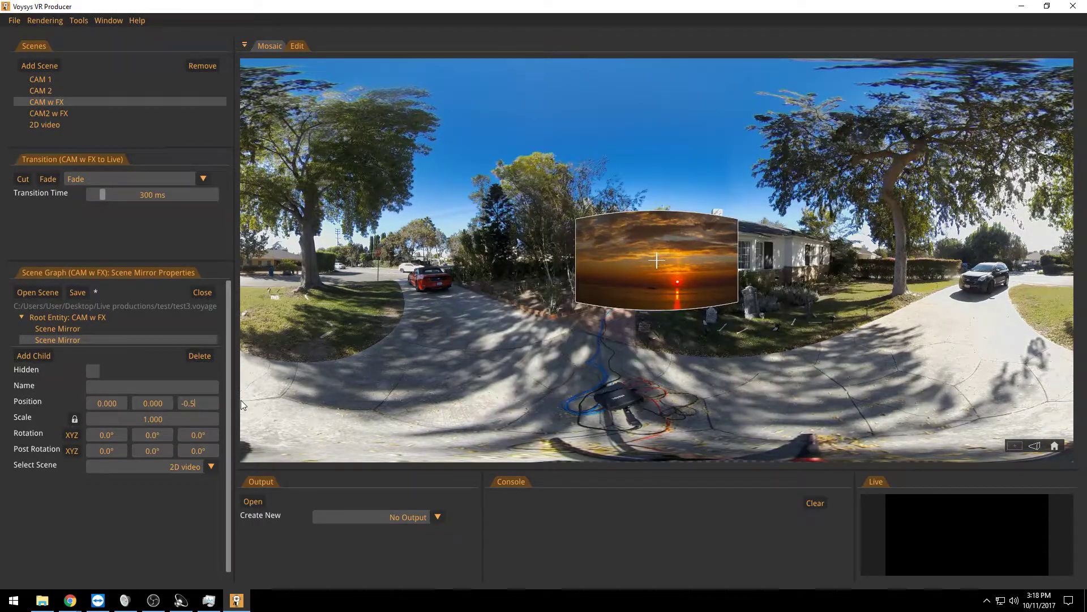
text(8)
key(Return)
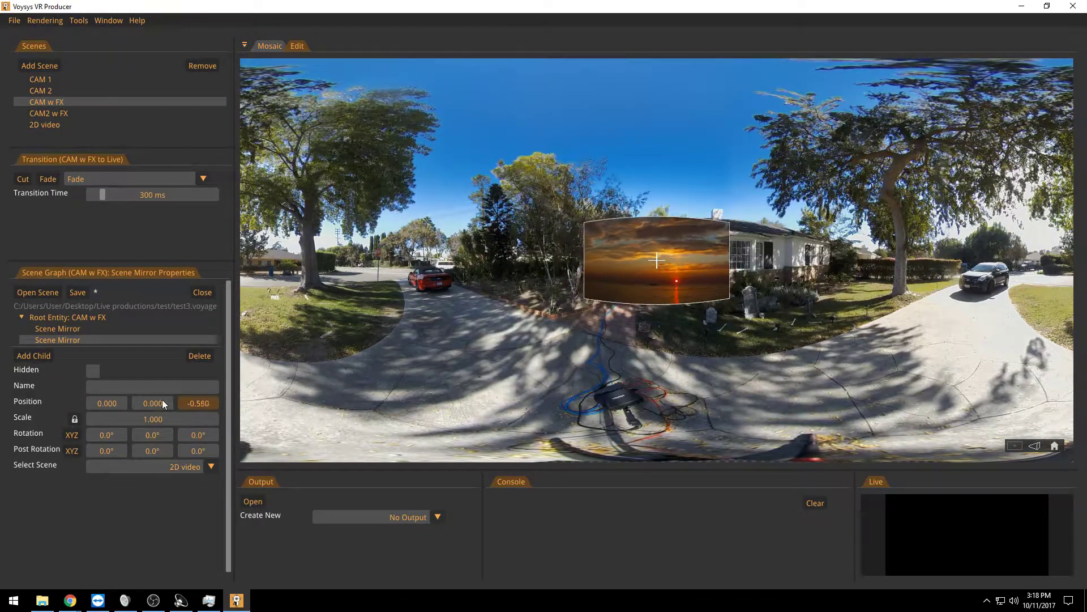
drag(162, 400, 117, 400)
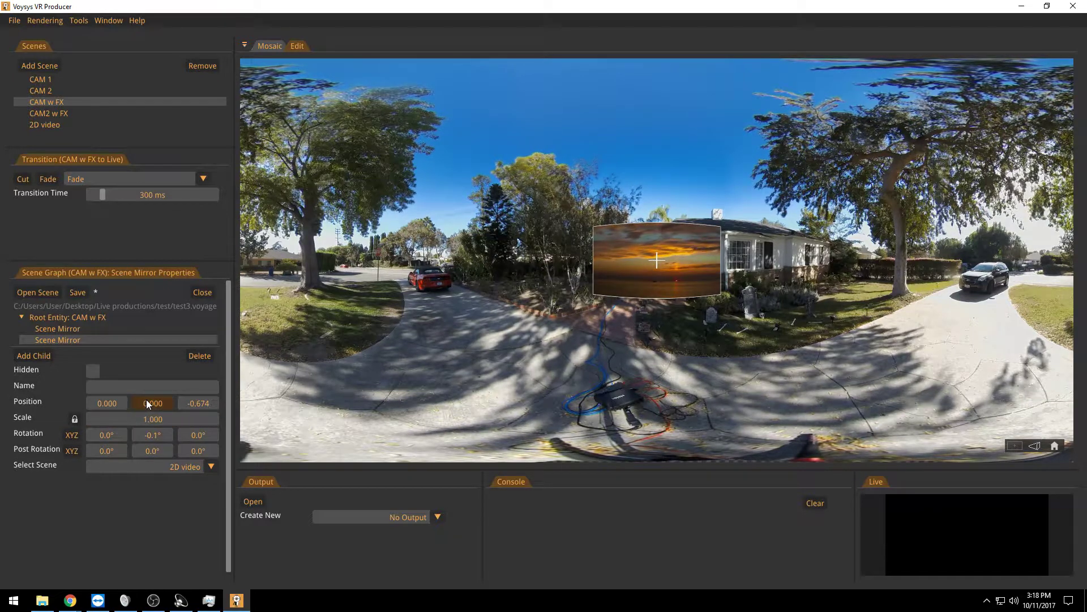
drag(146, 404, 209, 403)
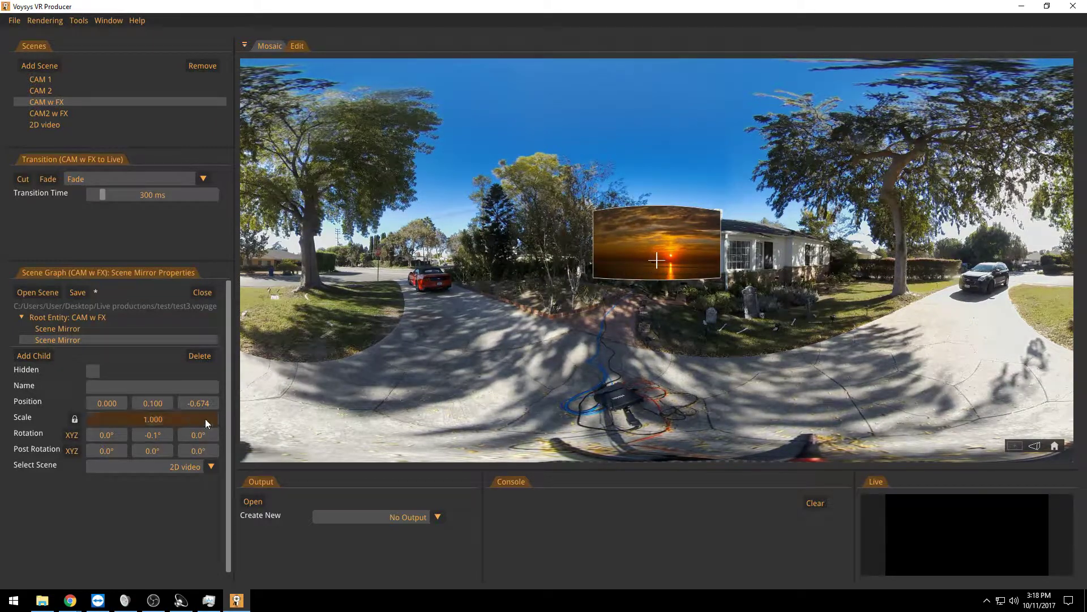
drag(149, 450, 475, 465)
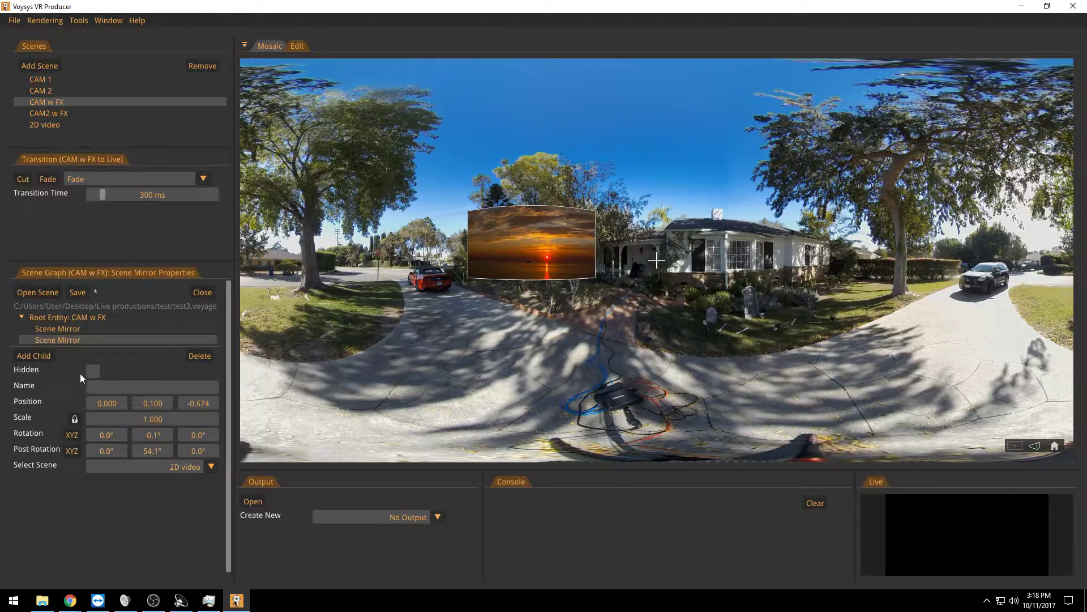
- Add a third Scene Mirror under Root Entity showing 2D video, pushed back to Z -0.579
click(59, 318)
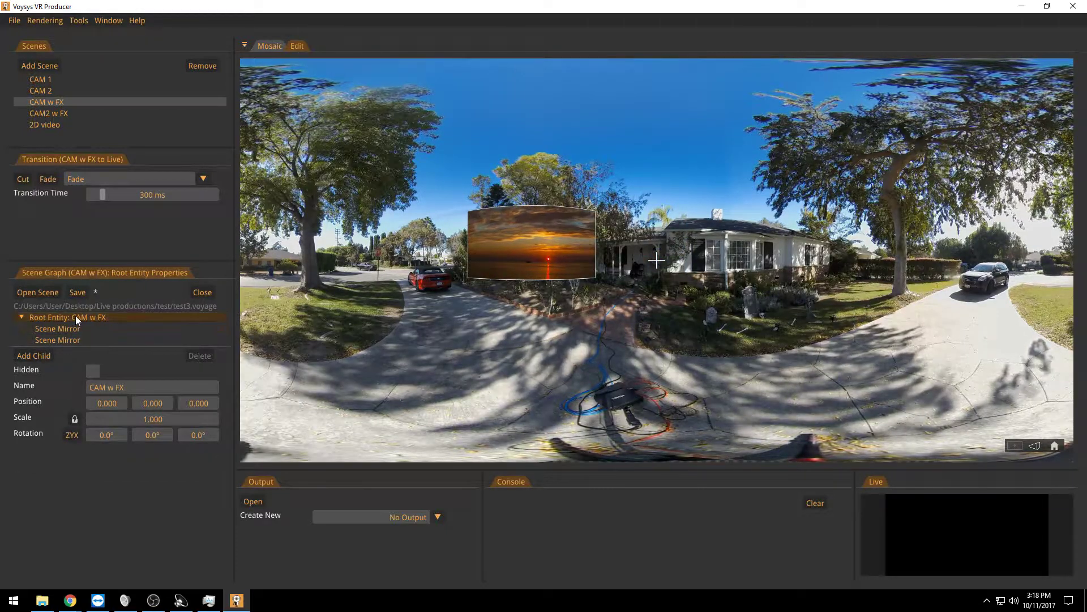
click(33, 355)
click(70, 453)
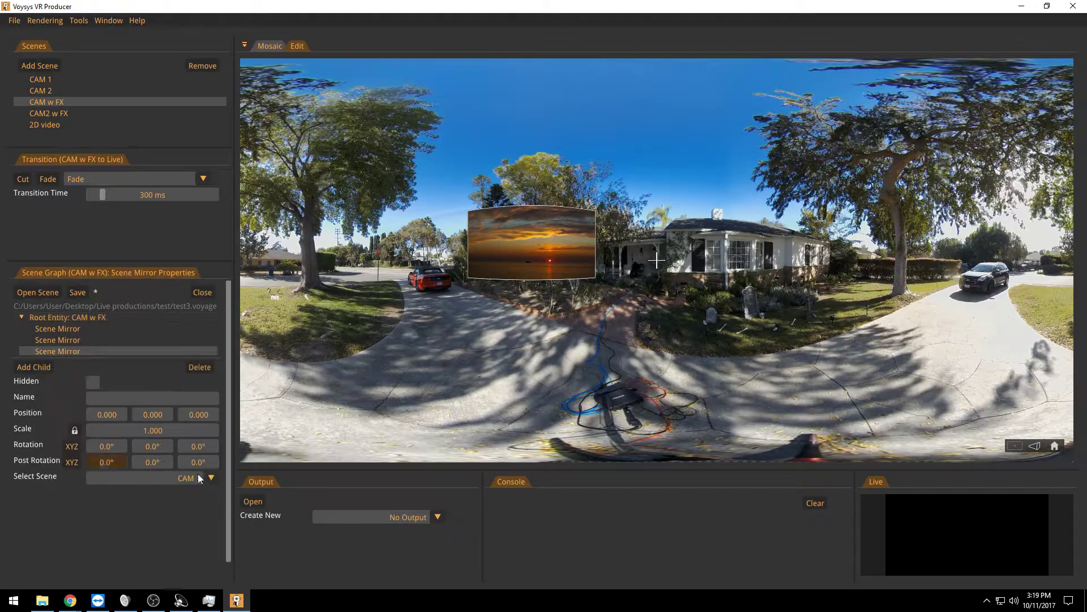
click(211, 480)
click(202, 537)
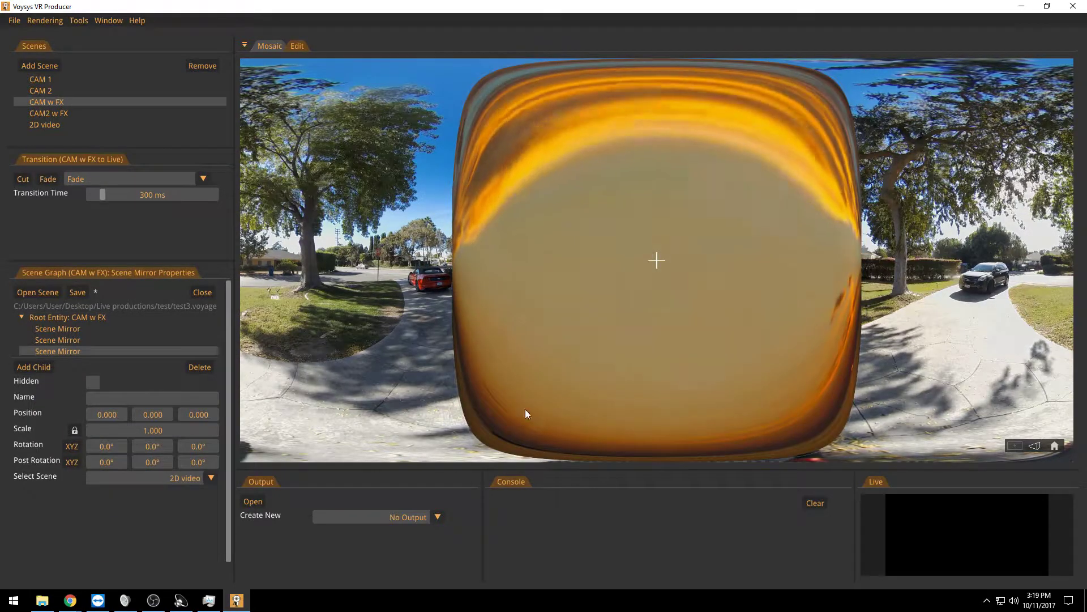
drag(212, 418, 115, 411)
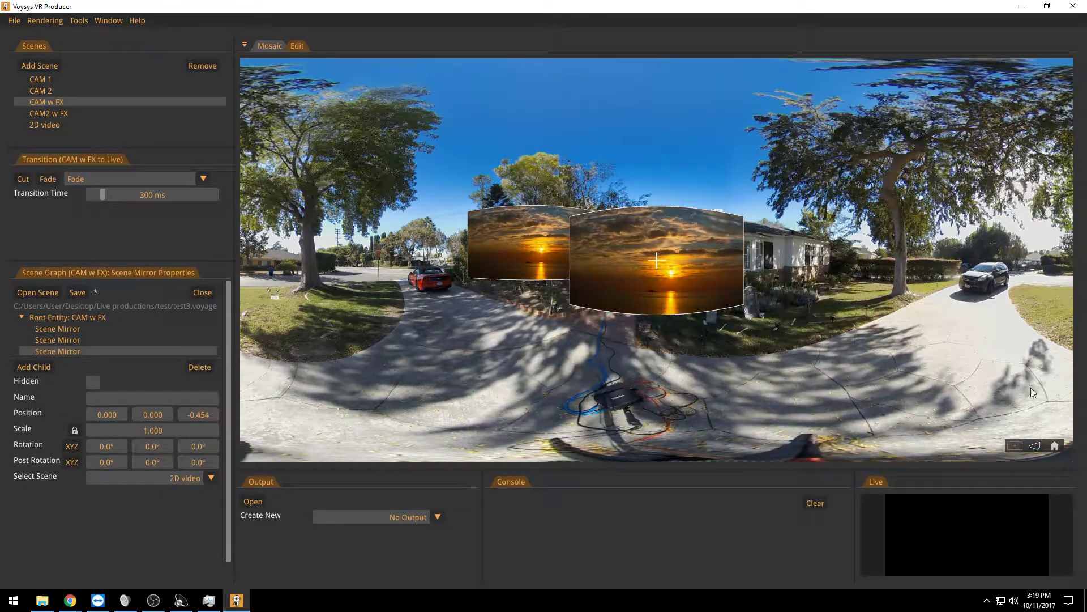
drag(205, 414, 96, 430)
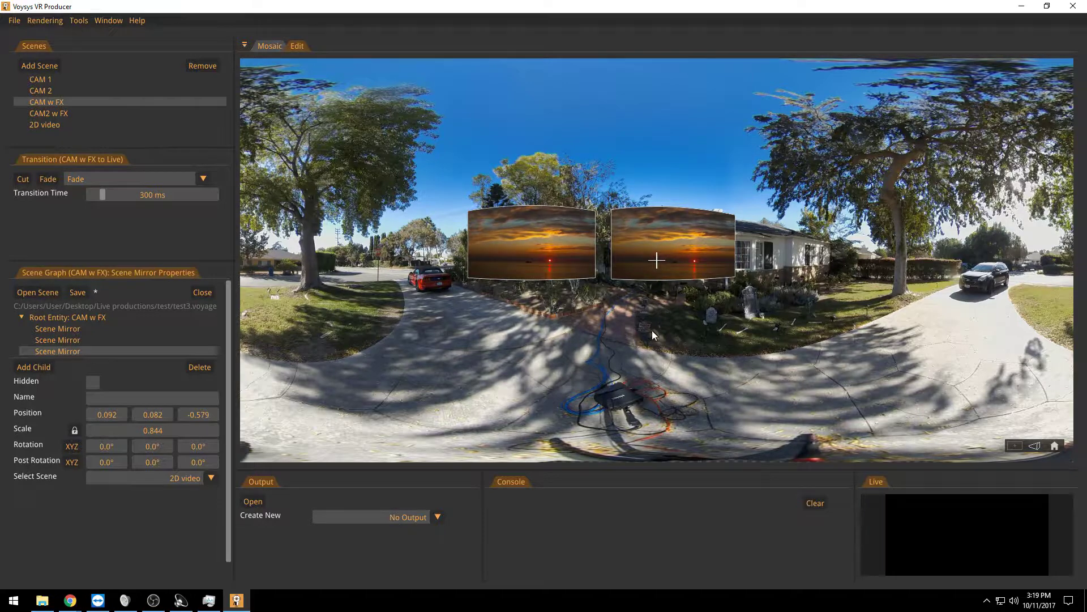
- Turn and tilt the third mirror, then raise it to 0.377, 0.395, -0.579 above the roof
scroll(651, 331, up, 3)
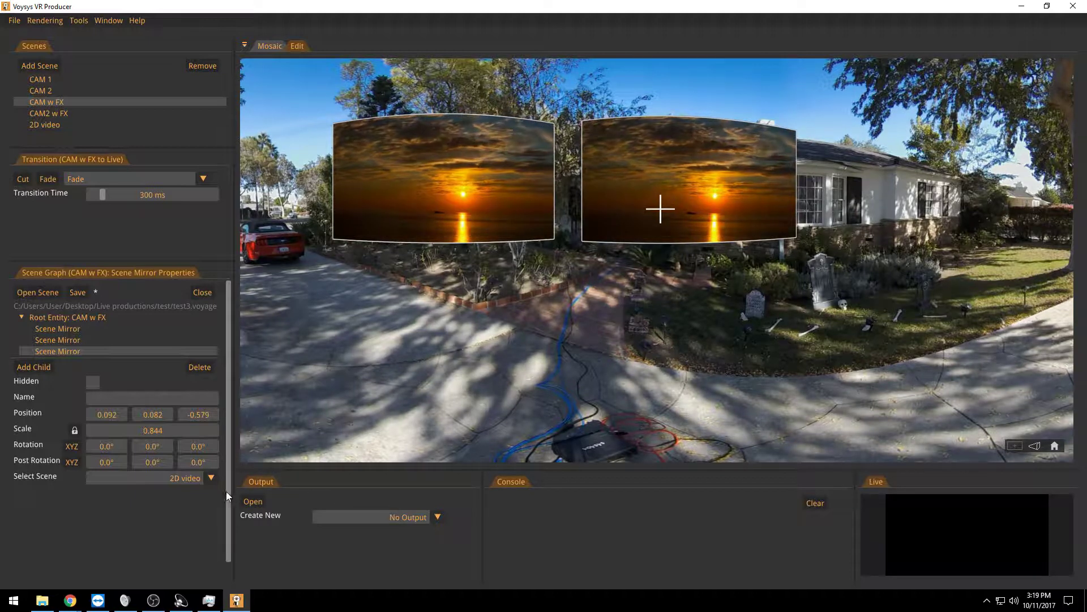
drag(158, 446, 206, 389)
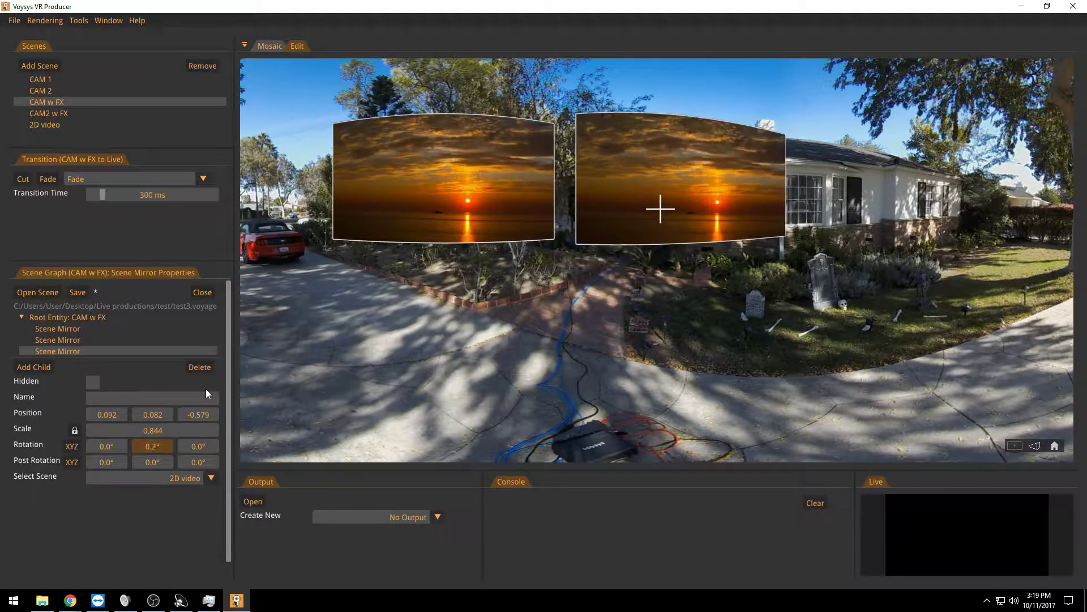
click(1026, 445)
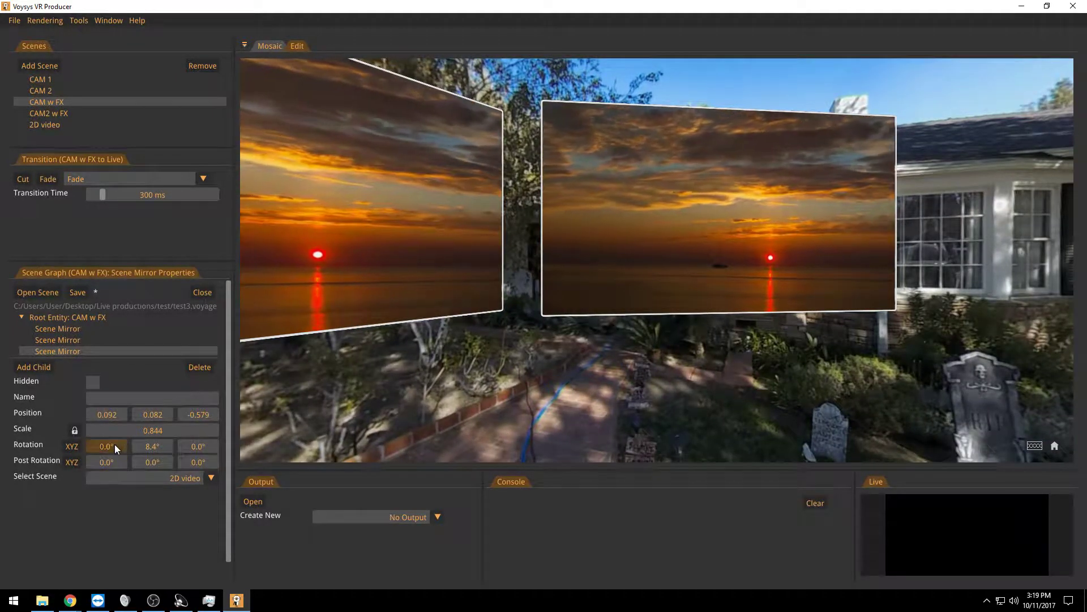
drag(114, 444, 176, 405)
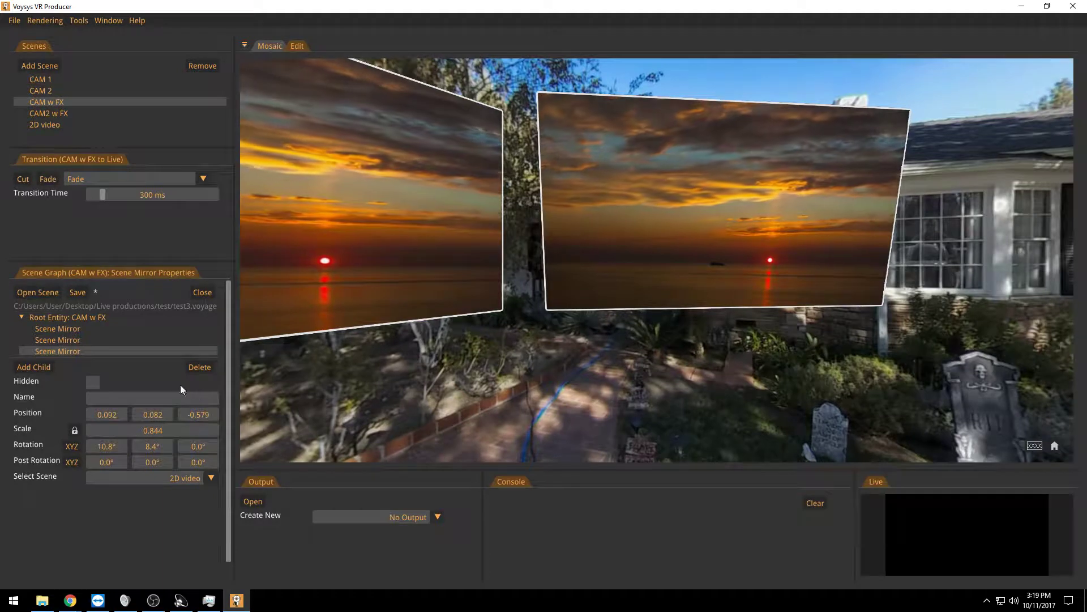
drag(162, 444, 35, 450)
drag(873, 362, 919, 376)
drag(152, 415, 314, 413)
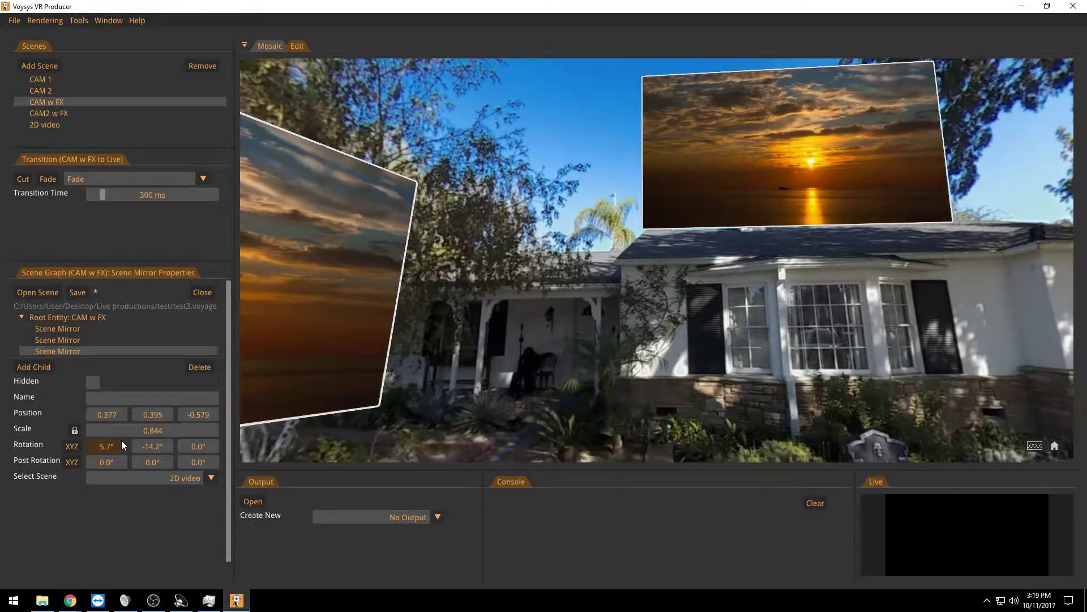
- Adjust the upper mirror to rotation 2.1°, -14.2°, 0.8° and Position Y 0.387
drag(92, 446, 83, 446)
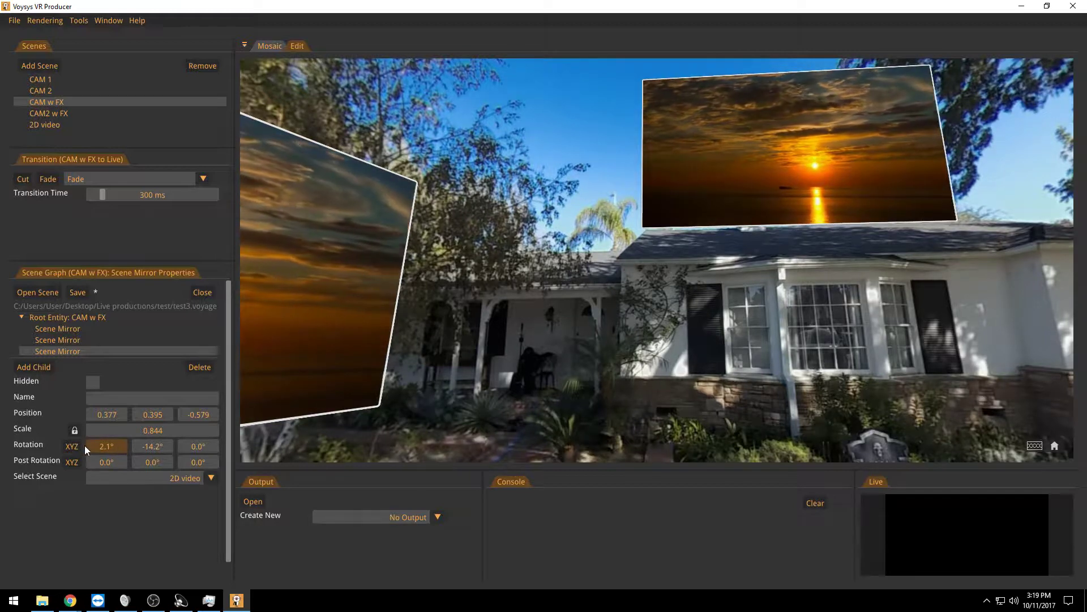
drag(150, 414, 146, 414)
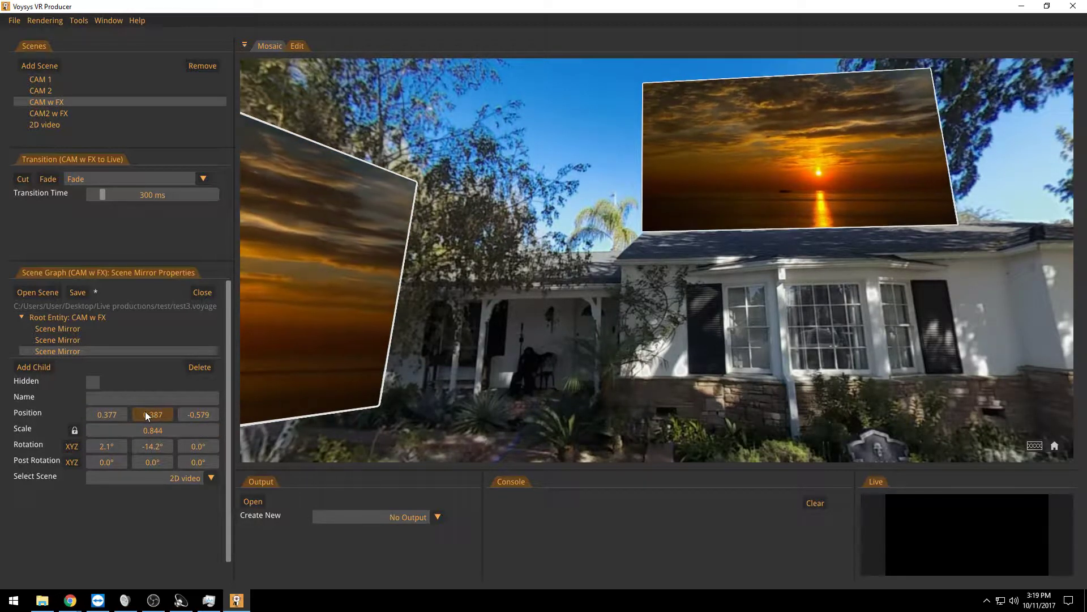
drag(192, 451, 197, 451)
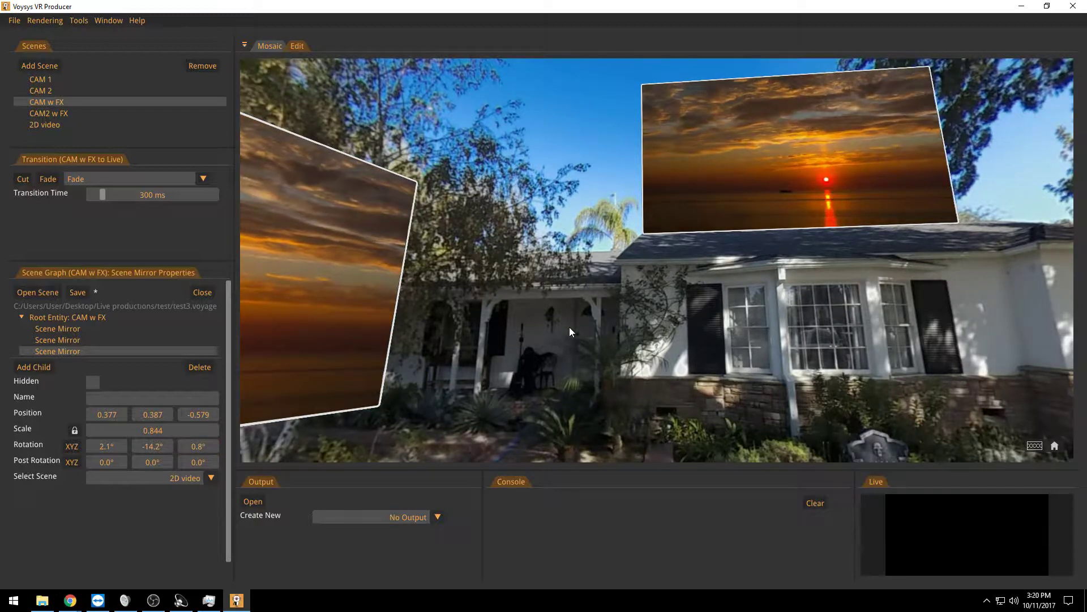
drag(769, 339, 504, 257)
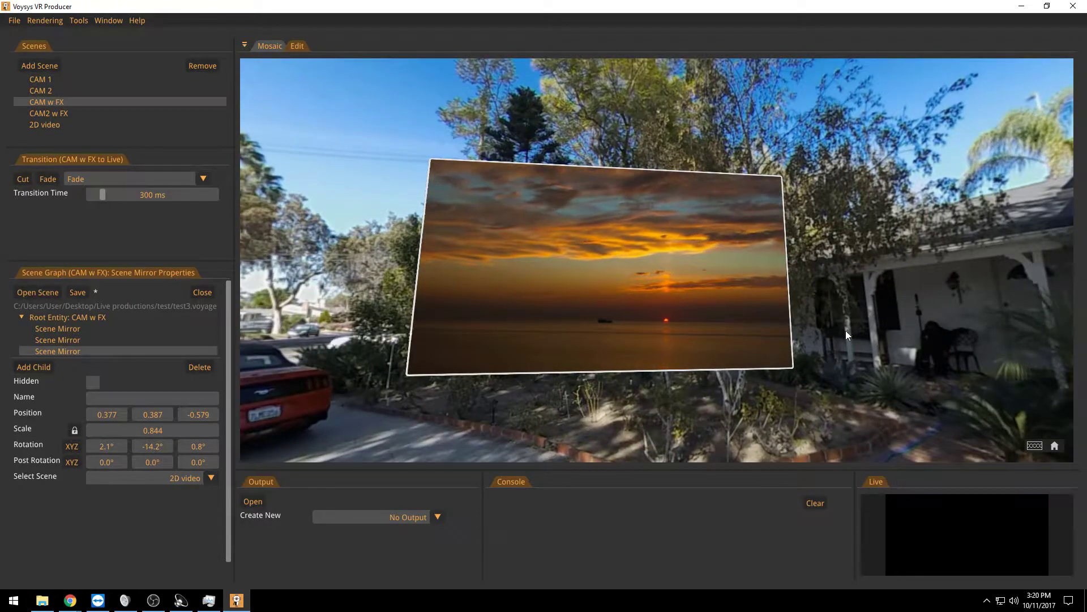
drag(916, 253, 816, 345)
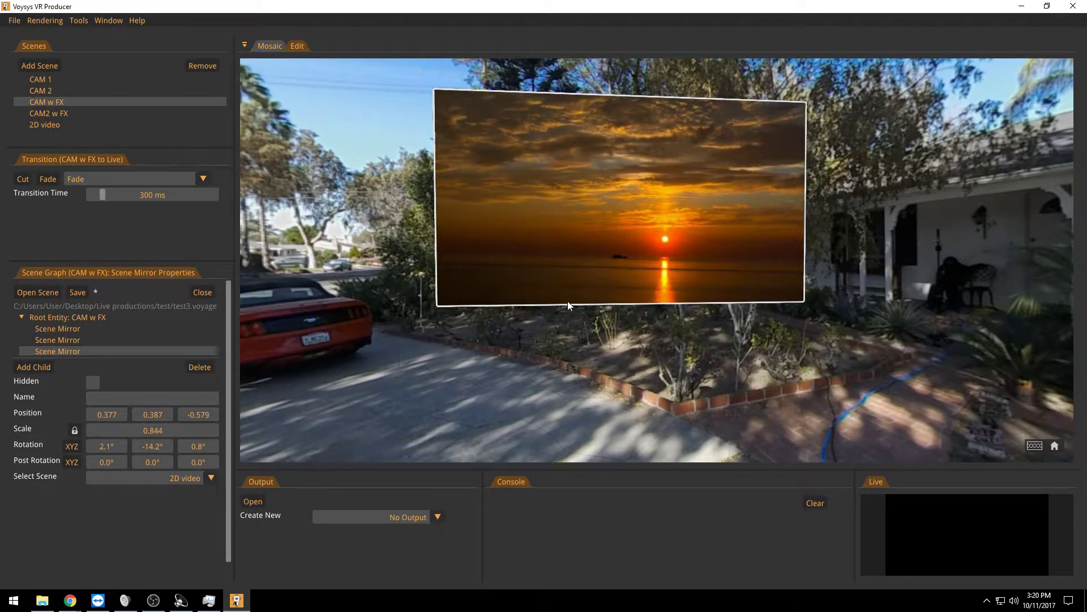
- Return to Producer Mode, widen the Preview view, and take CAM w FX to Program with space
click(98, 21)
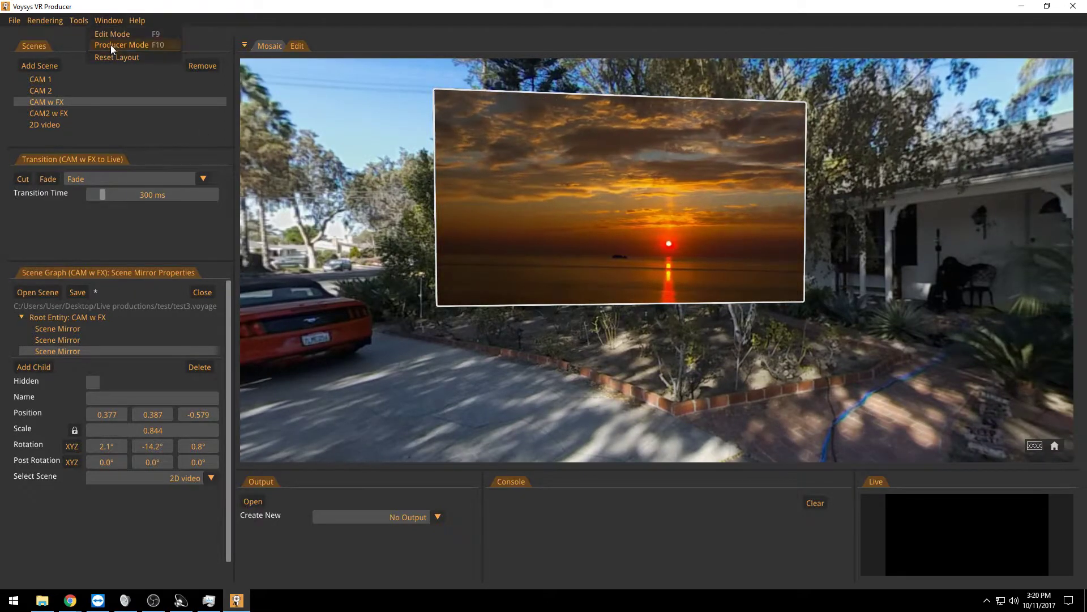
click(114, 46)
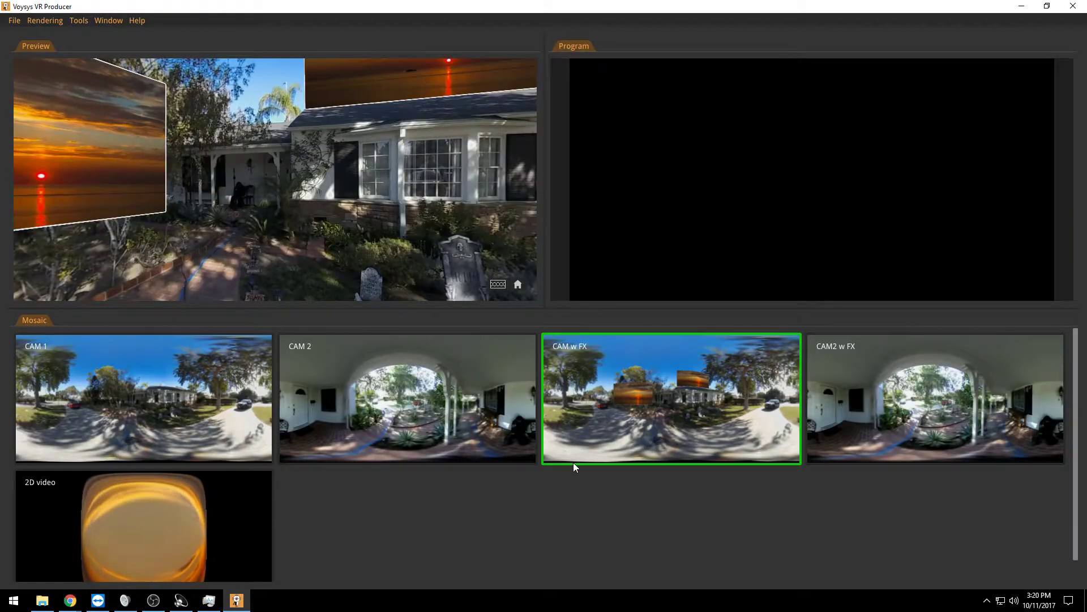
click(497, 283)
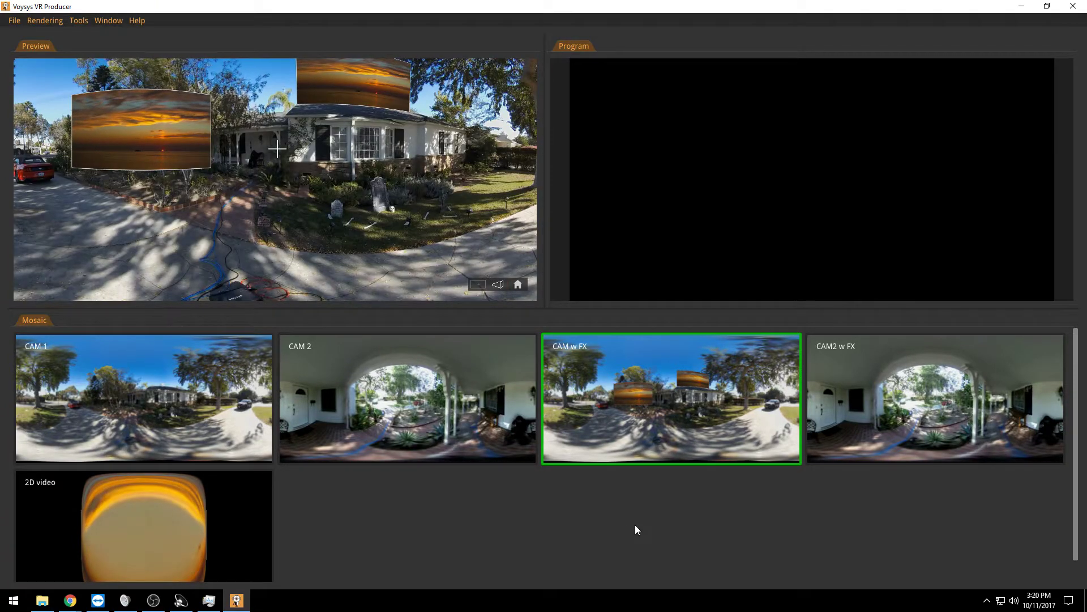
key(space)
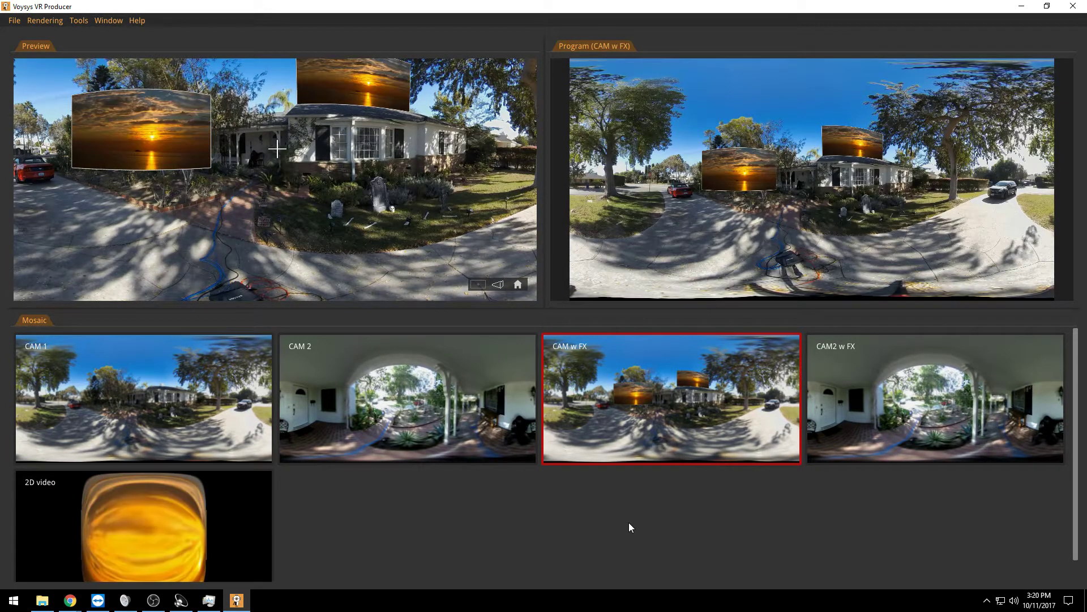
key(space)
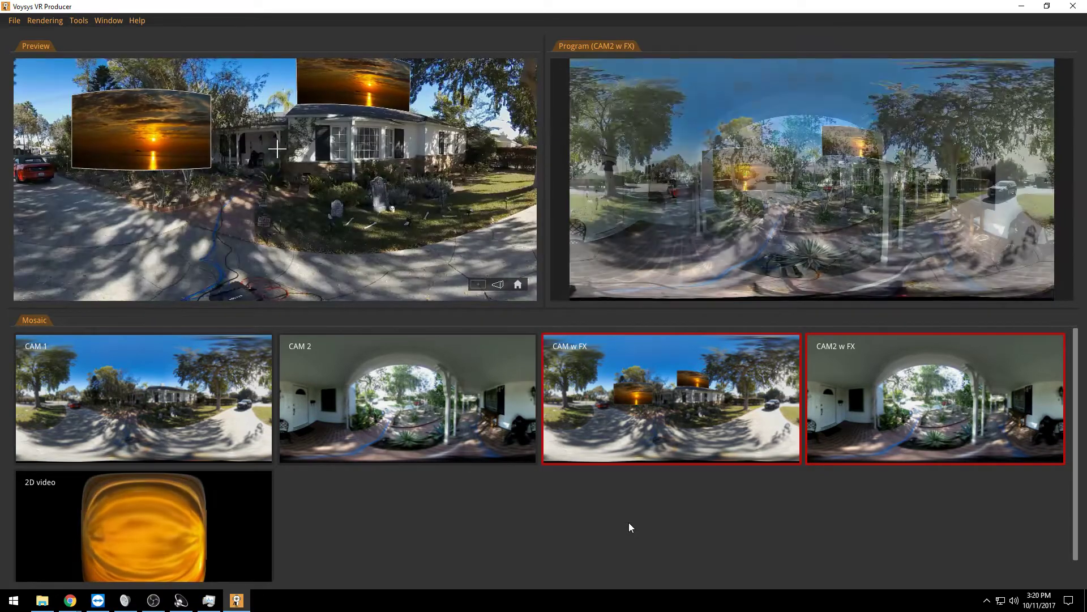